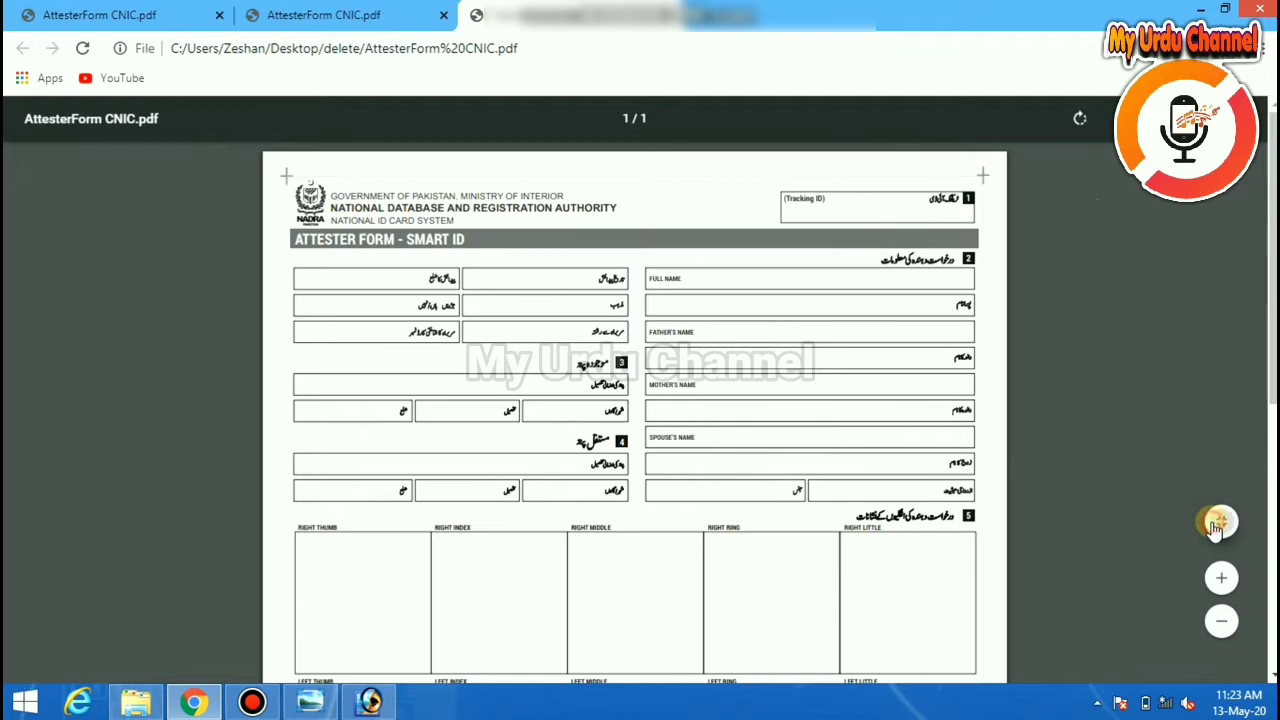
- Review the applicant information fields and fingerprint boxes of the attester form, fitted to the page width
click(1218, 527)
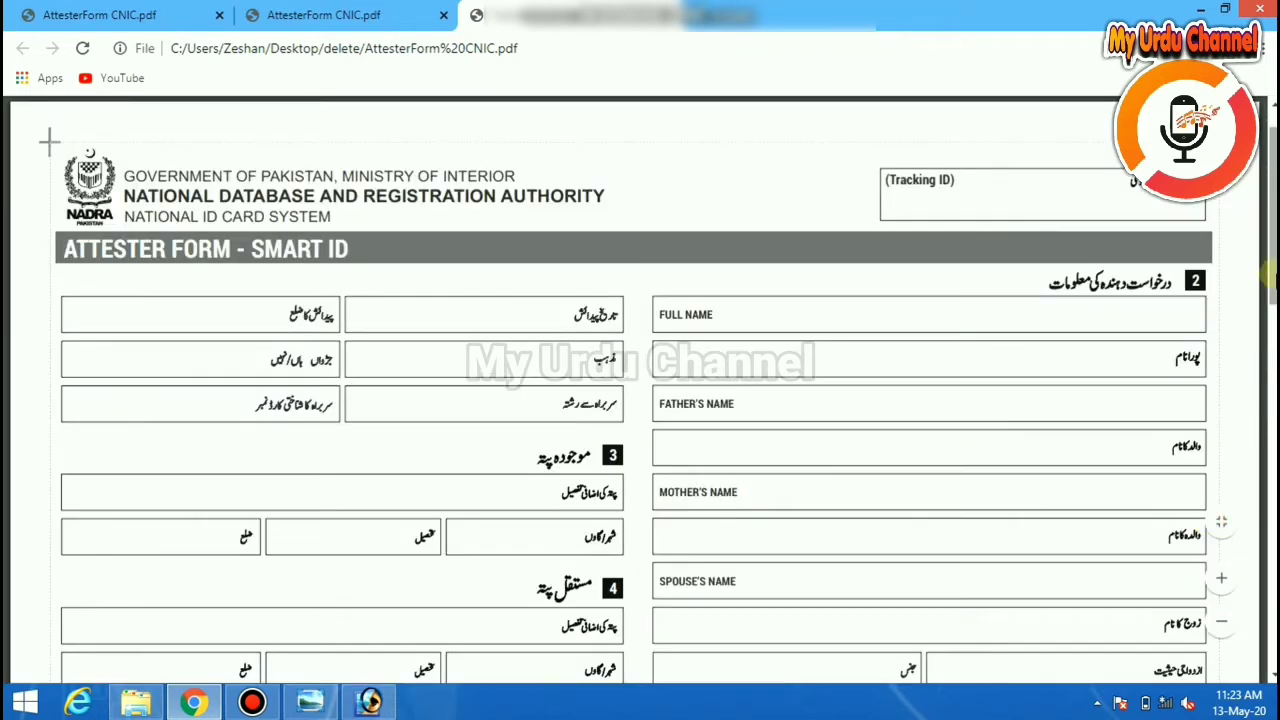
scroll(640, 390, down, 1)
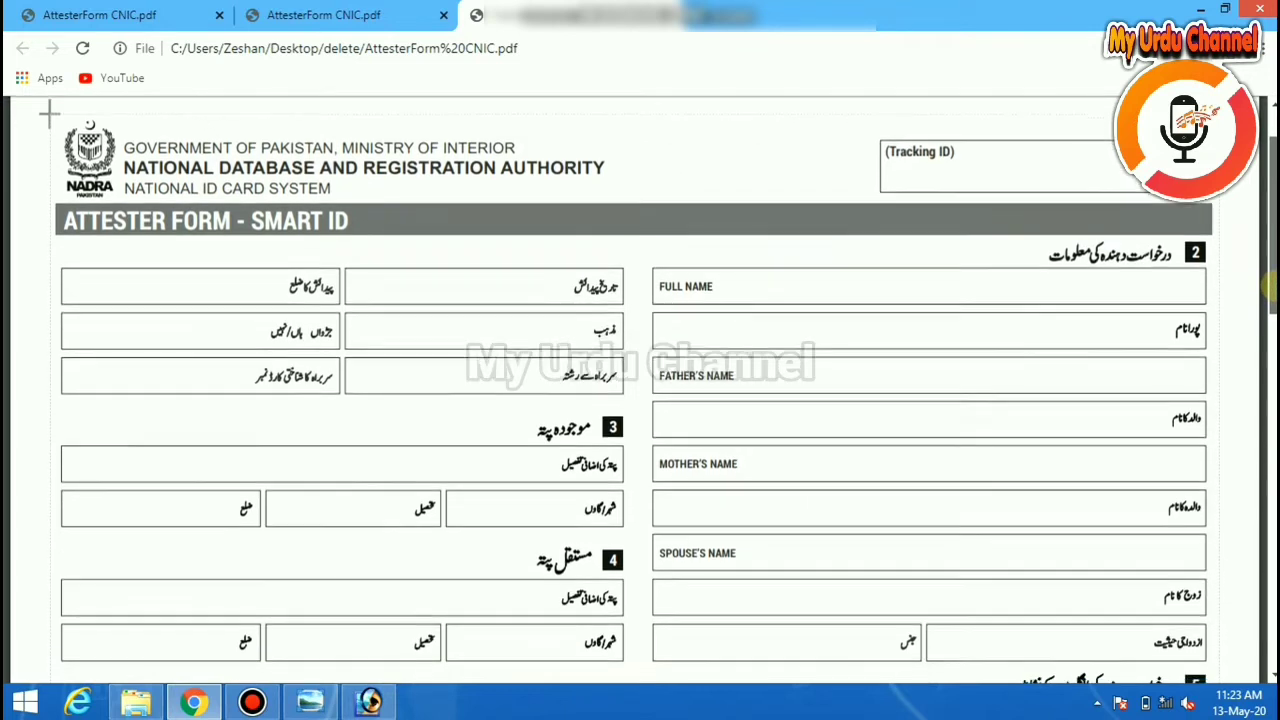
scroll(634, 438, down, 1)
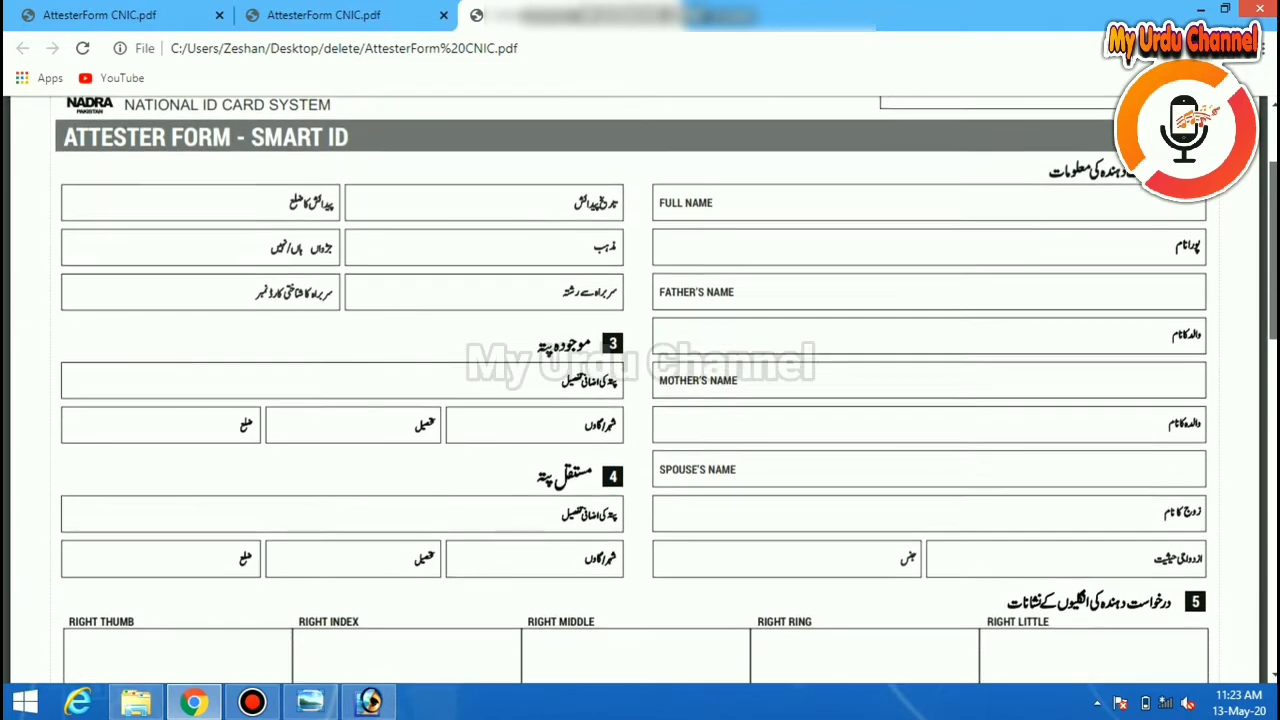
scroll(640, 390, down, 2)
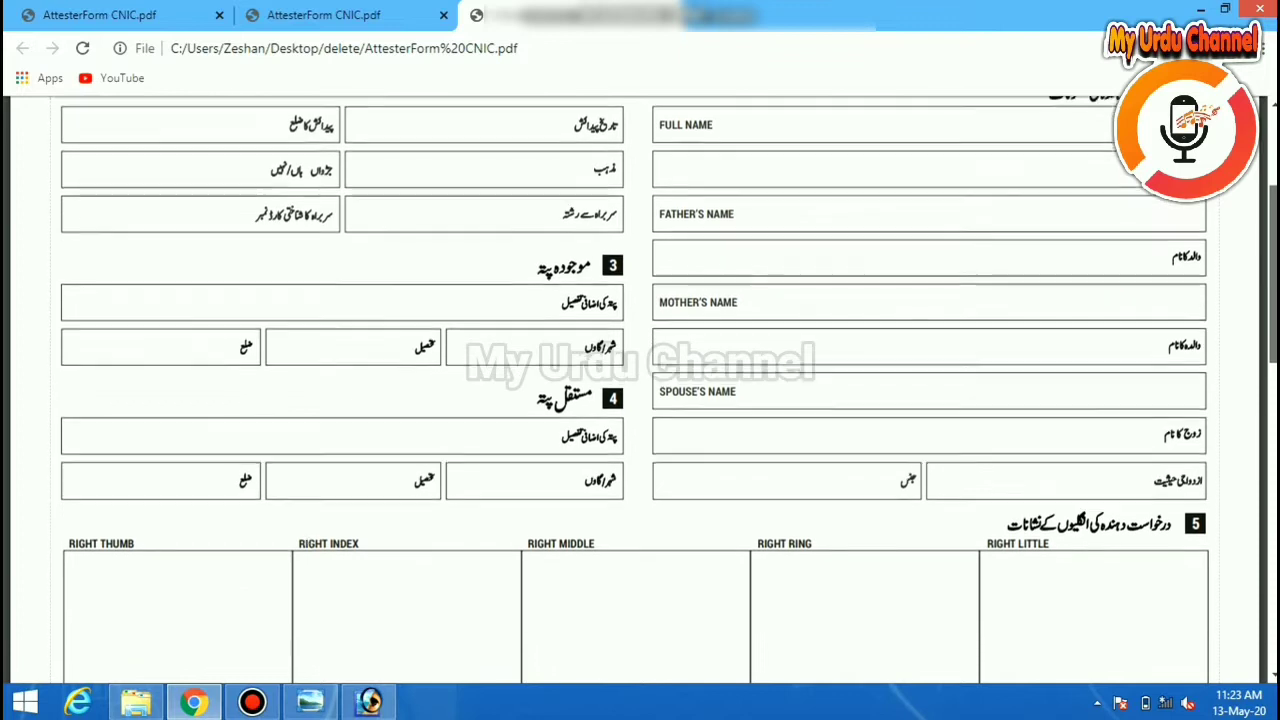
scroll(640, 390, down, 3)
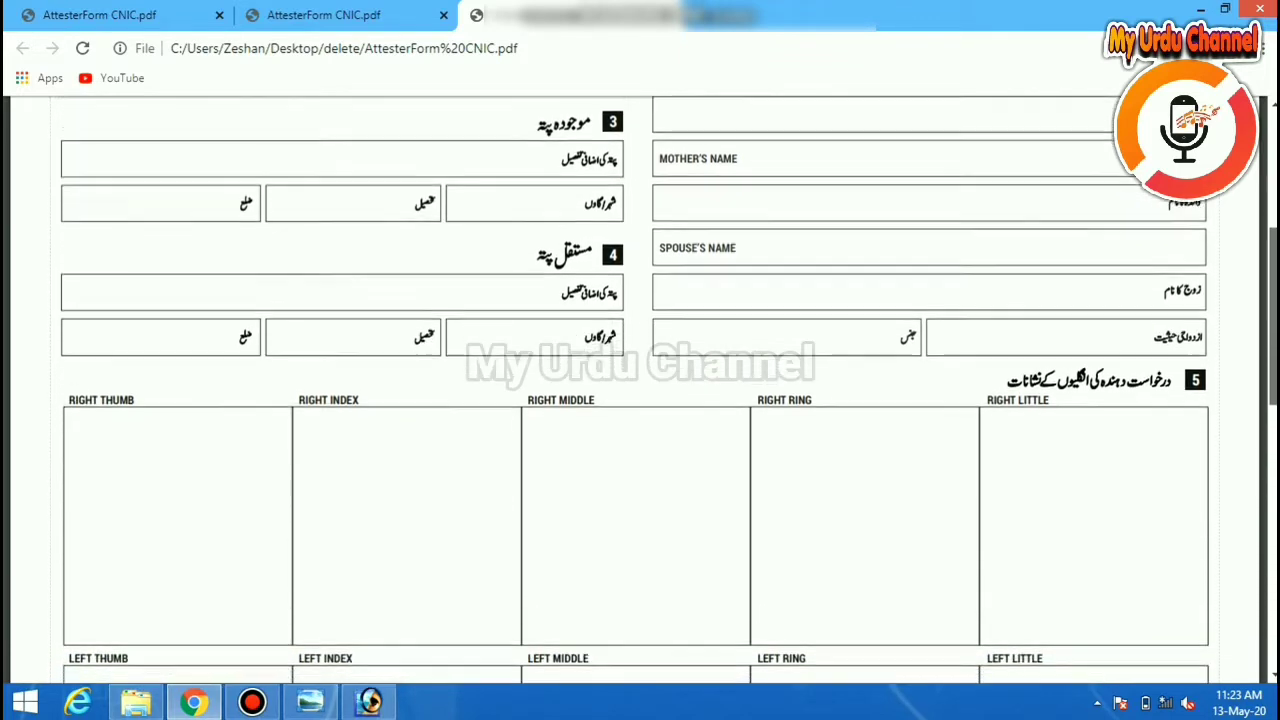
scroll(640, 390, down, 3)
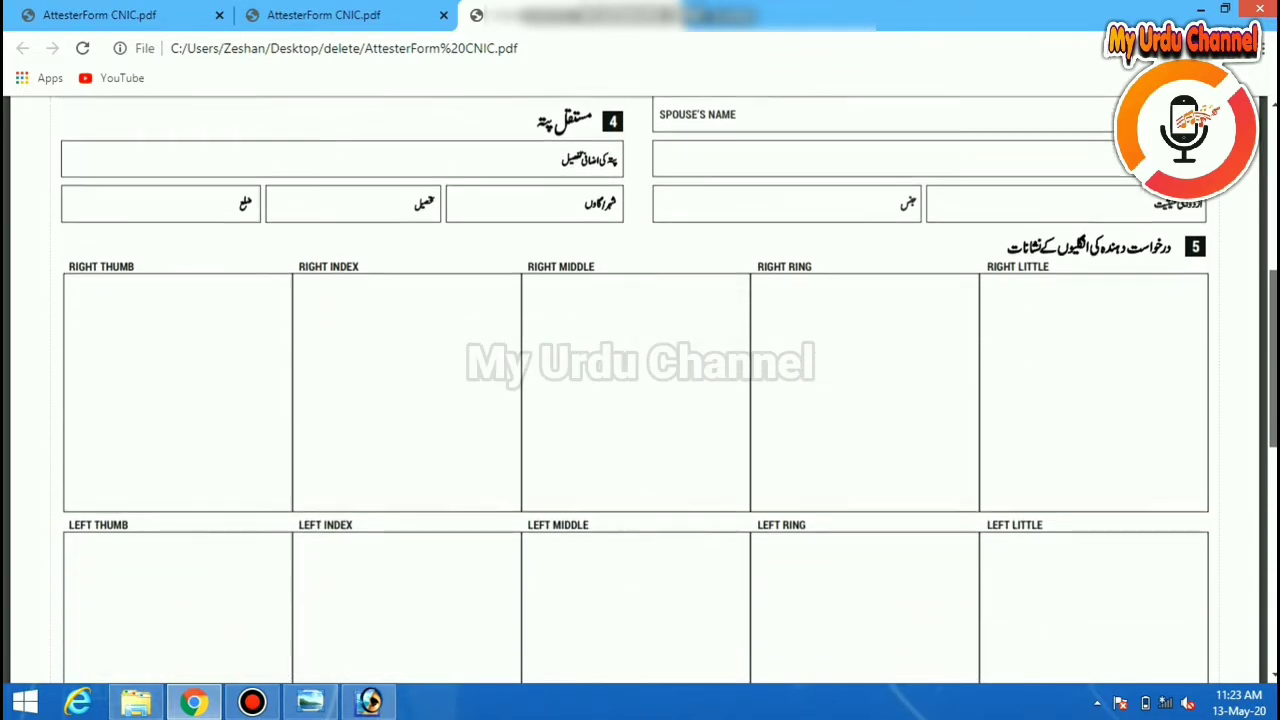
scroll(640, 390, down, 2)
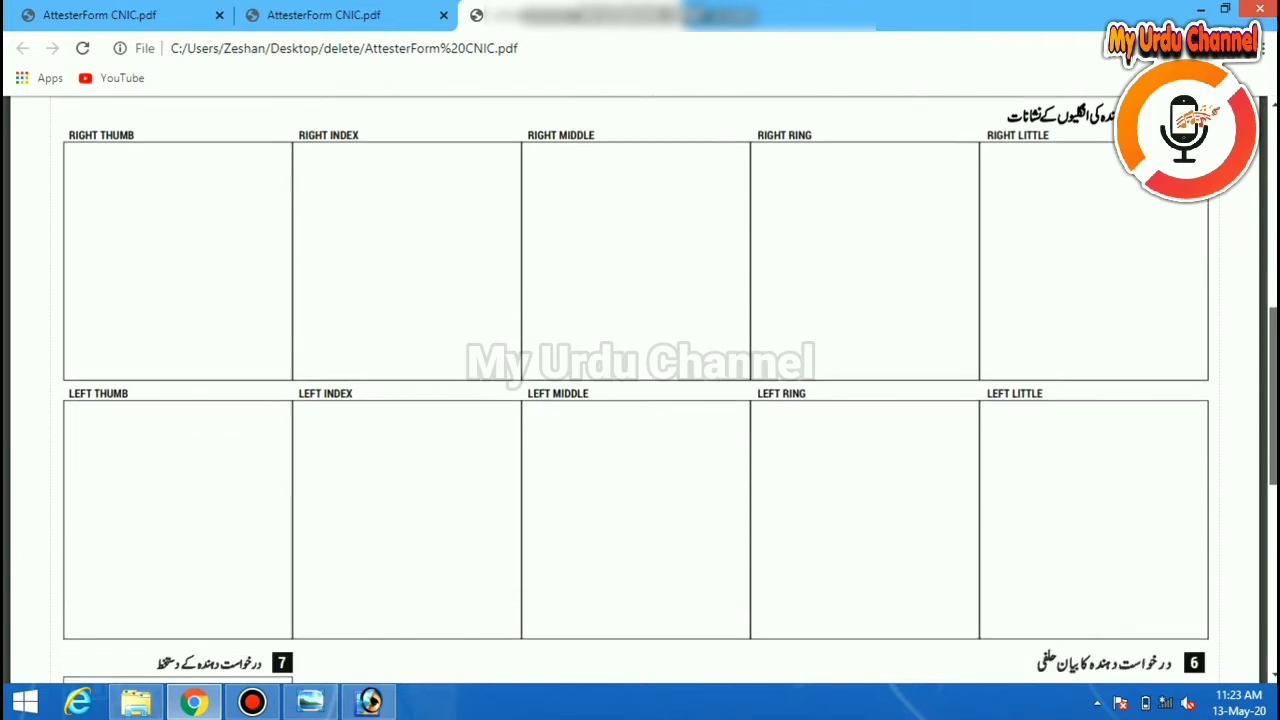
drag(1270, 413, 1268, 245)
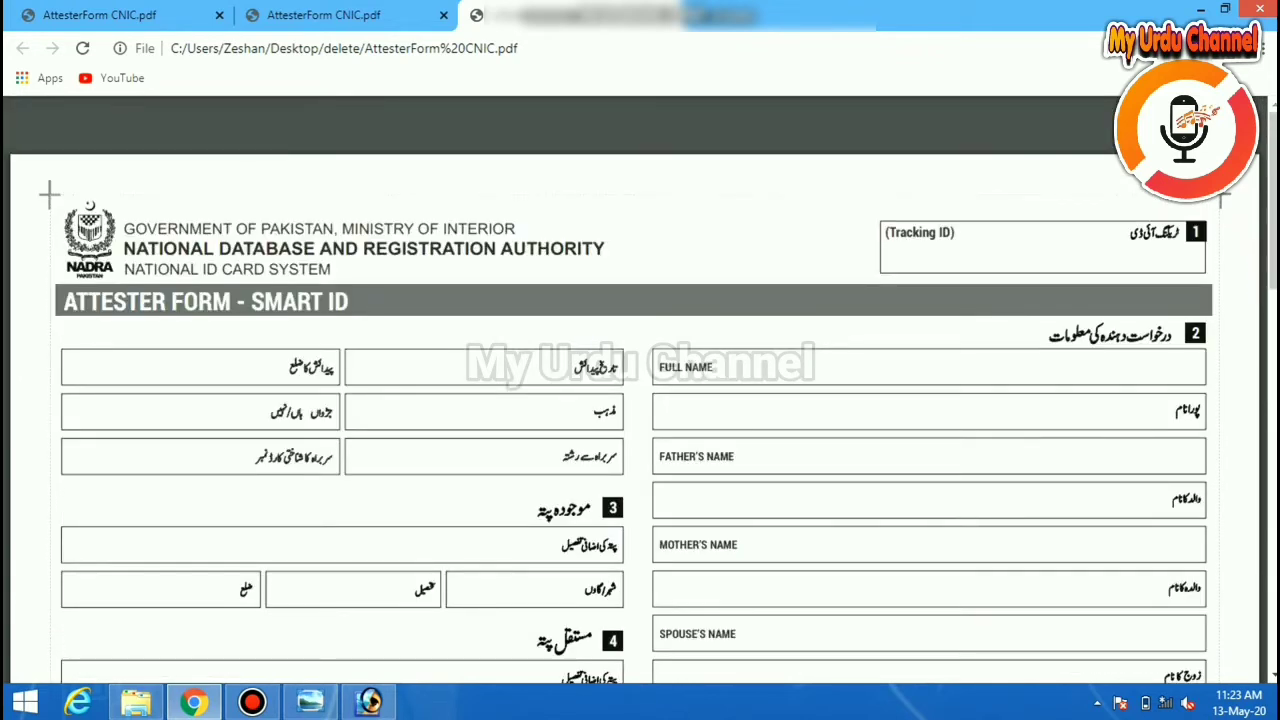
- Examine the enlarged instructions at the end of the attester form for the scan resolution, colour mode and file size requirements
scroll(640, 400, down, 5)
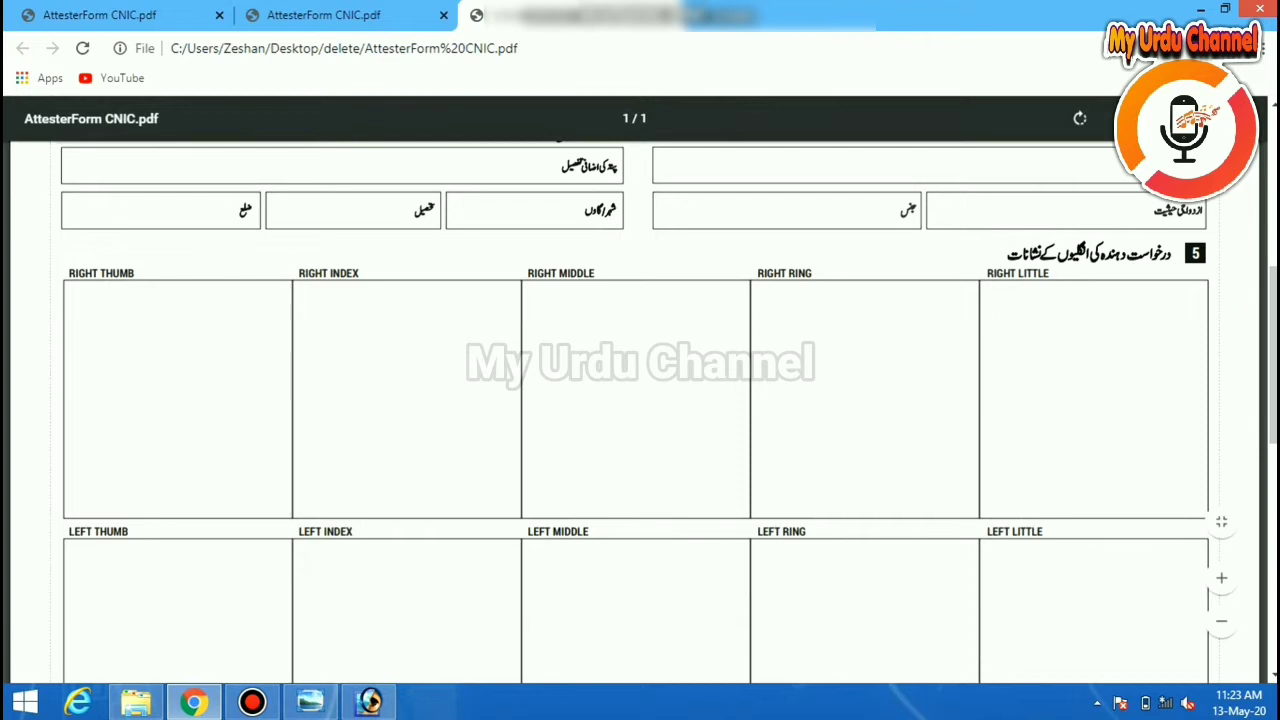
scroll(640, 400, down, 5)
scroll(670, 583, down, 3)
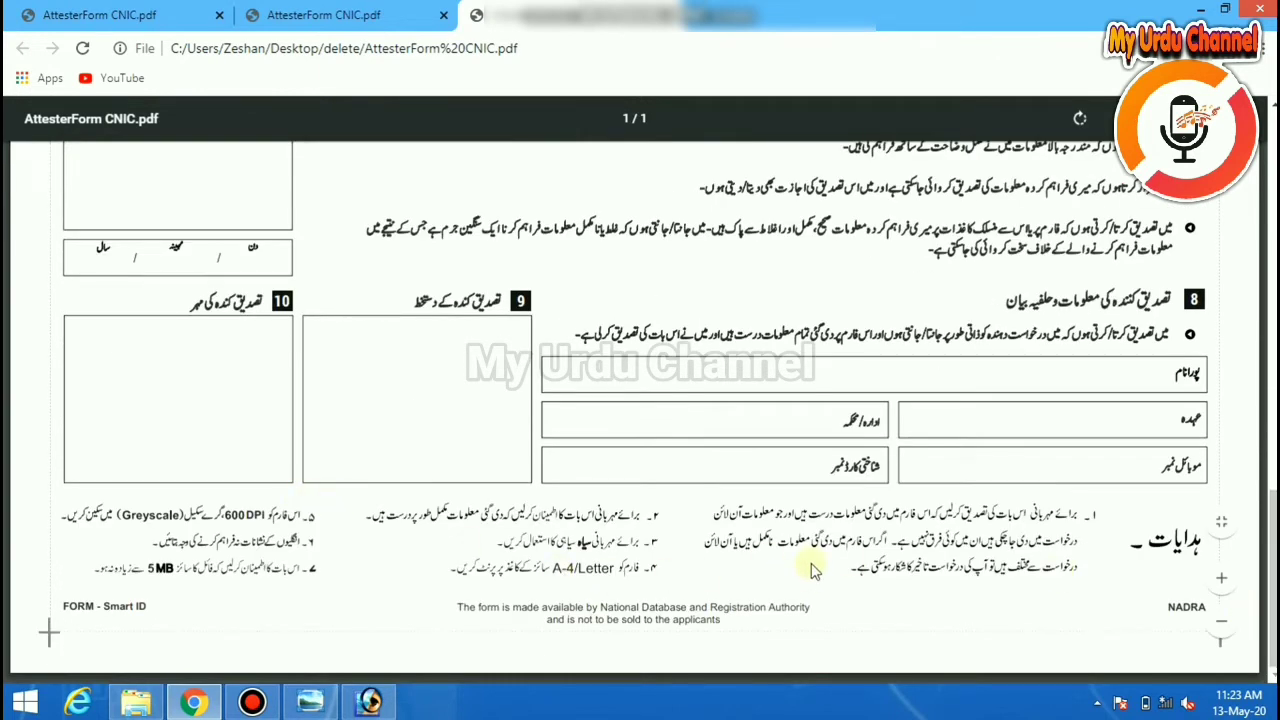
click(1223, 580)
click(1226, 578)
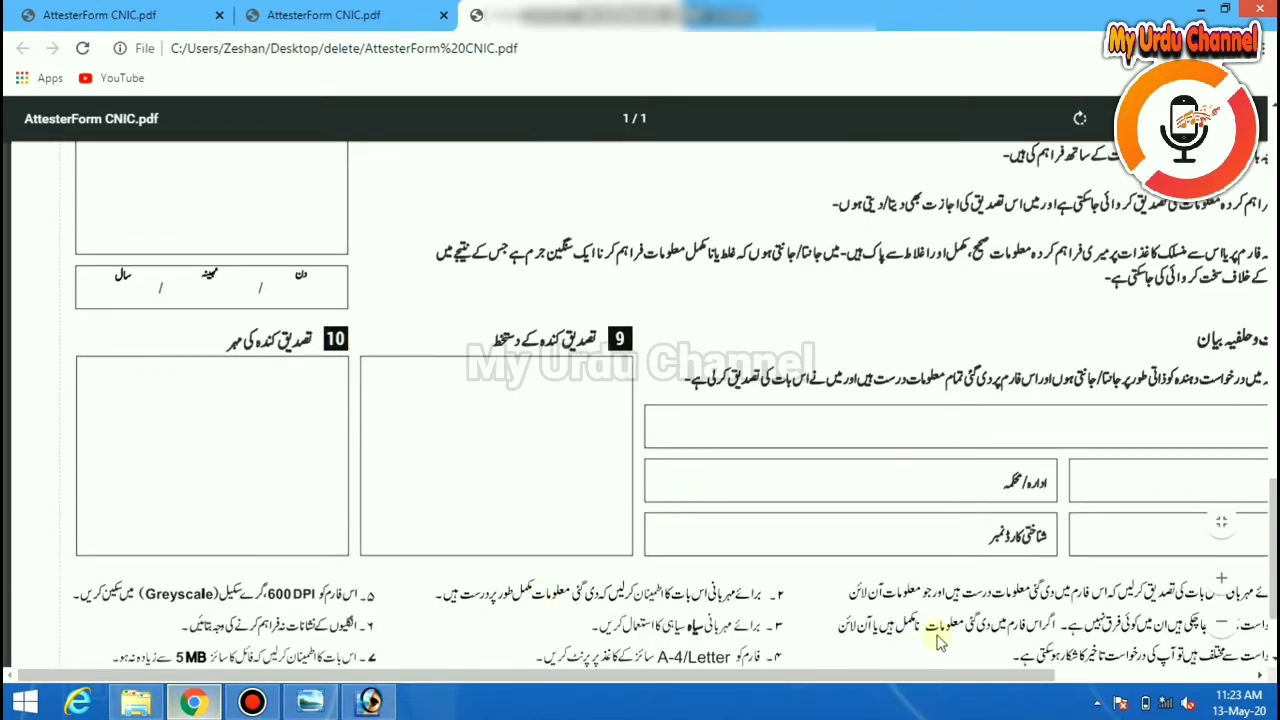
scroll(638, 548, down, 1)
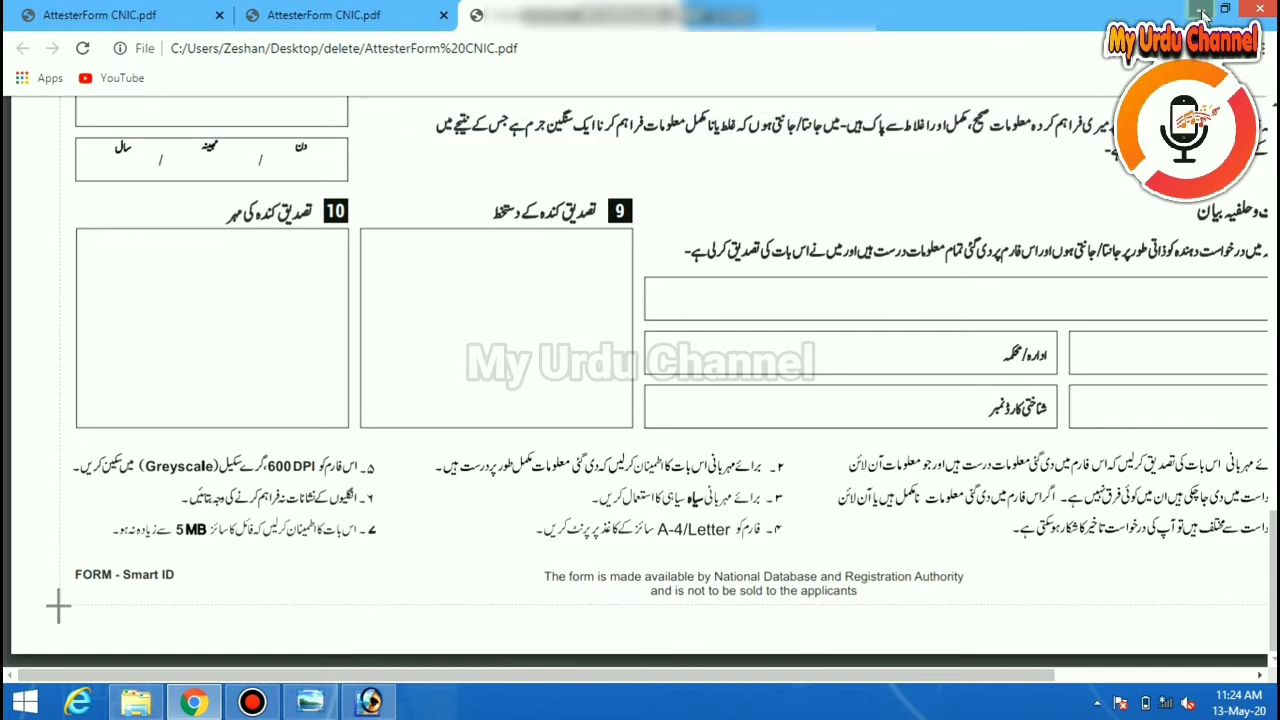
- Leave the browser and show the file properties of IMG_20200513_105811~2.jpg and c.jpg side by side
click(1201, 10)
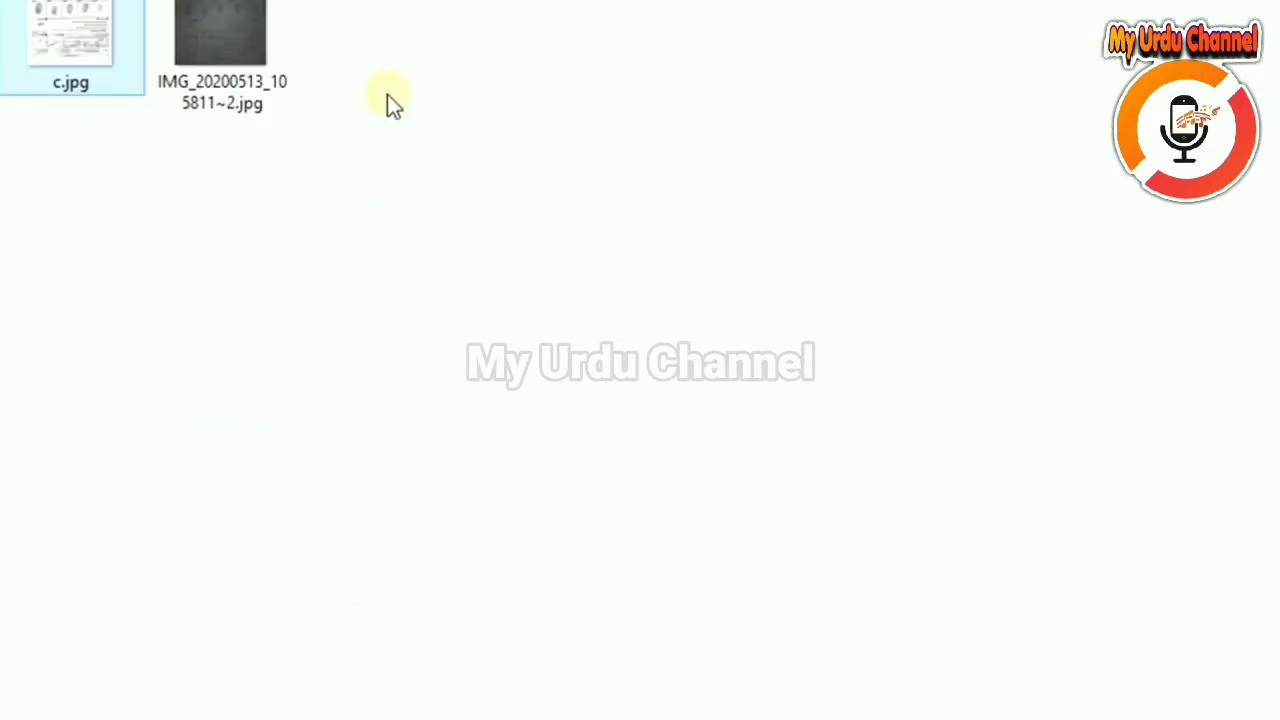
right_click(210, 26)
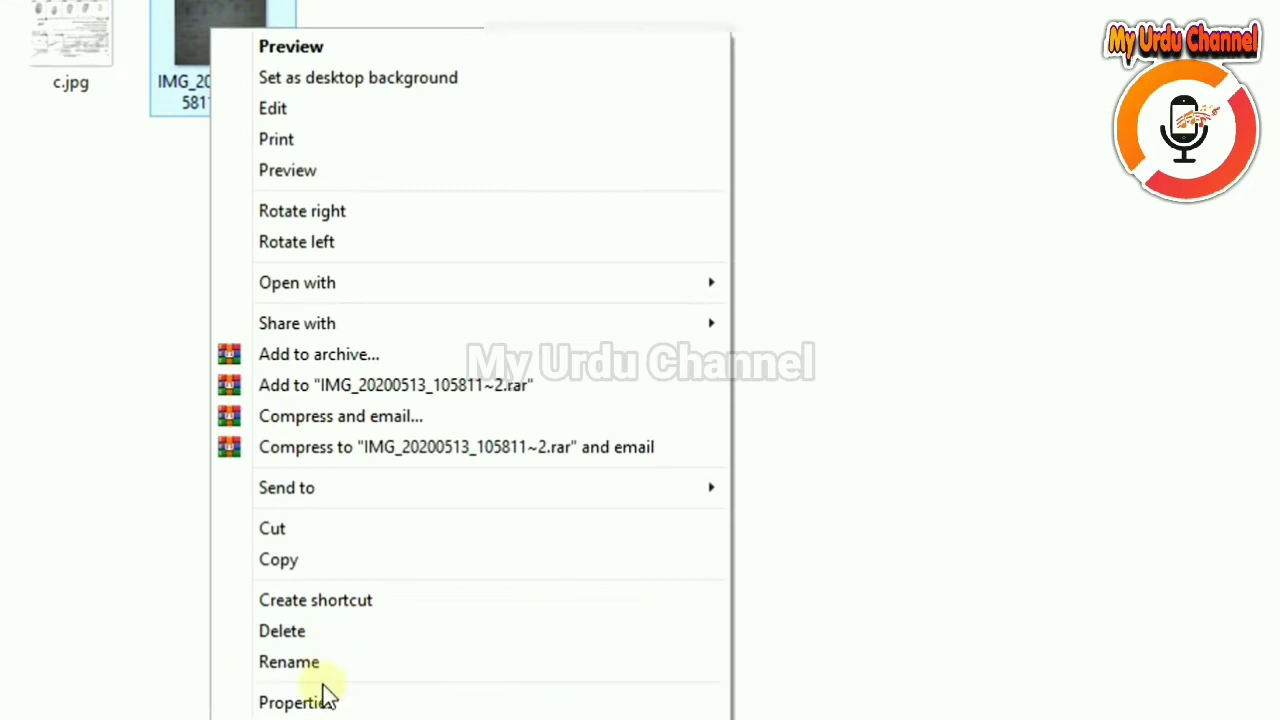
click(322, 700)
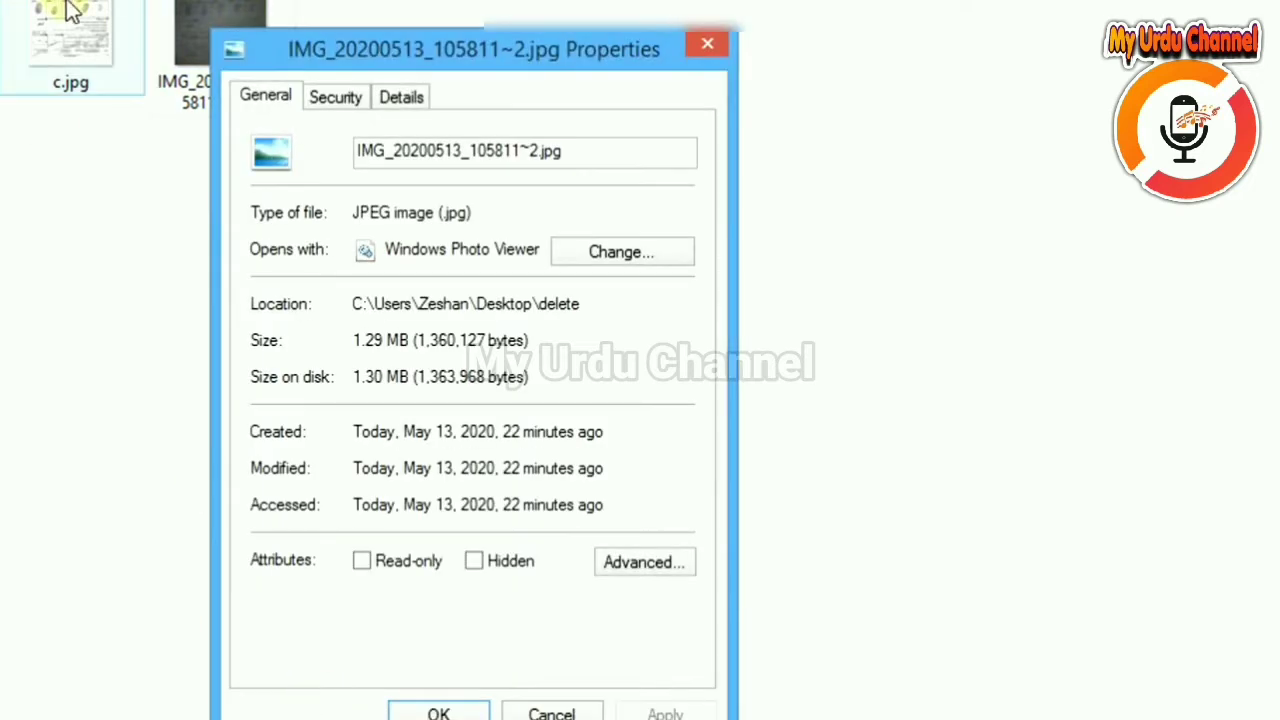
right_click(70, 10)
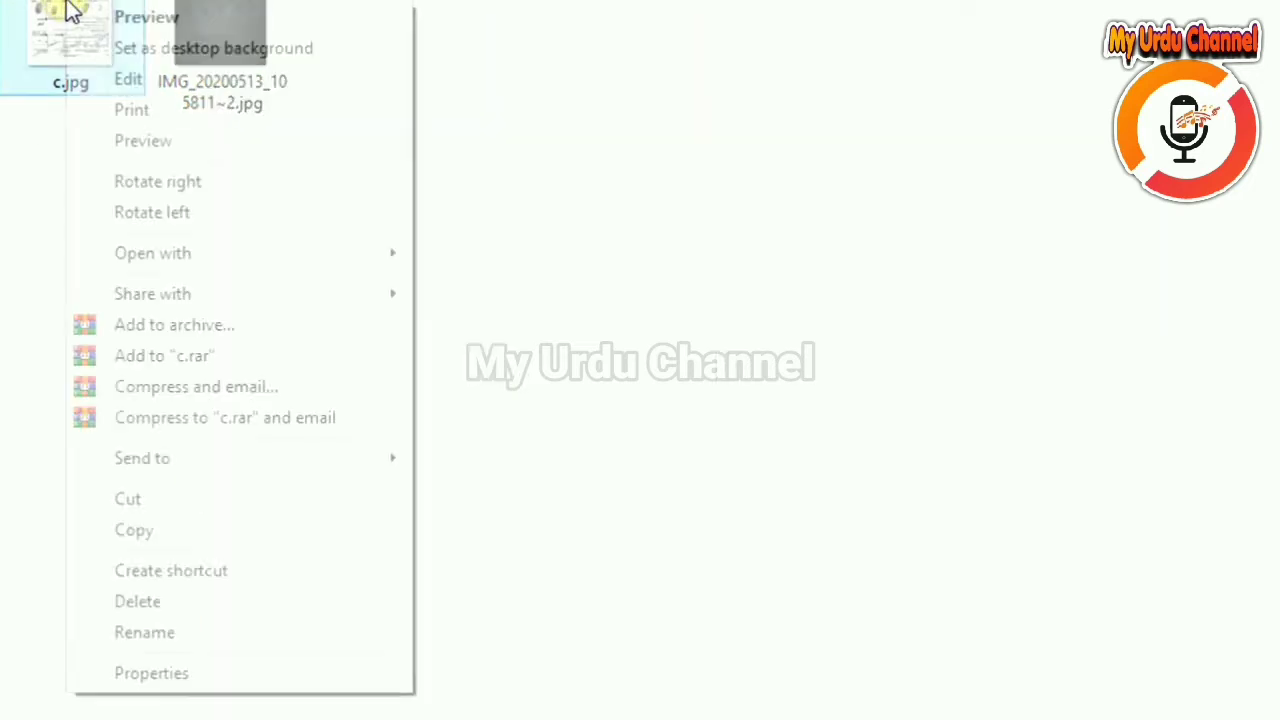
click(145, 670)
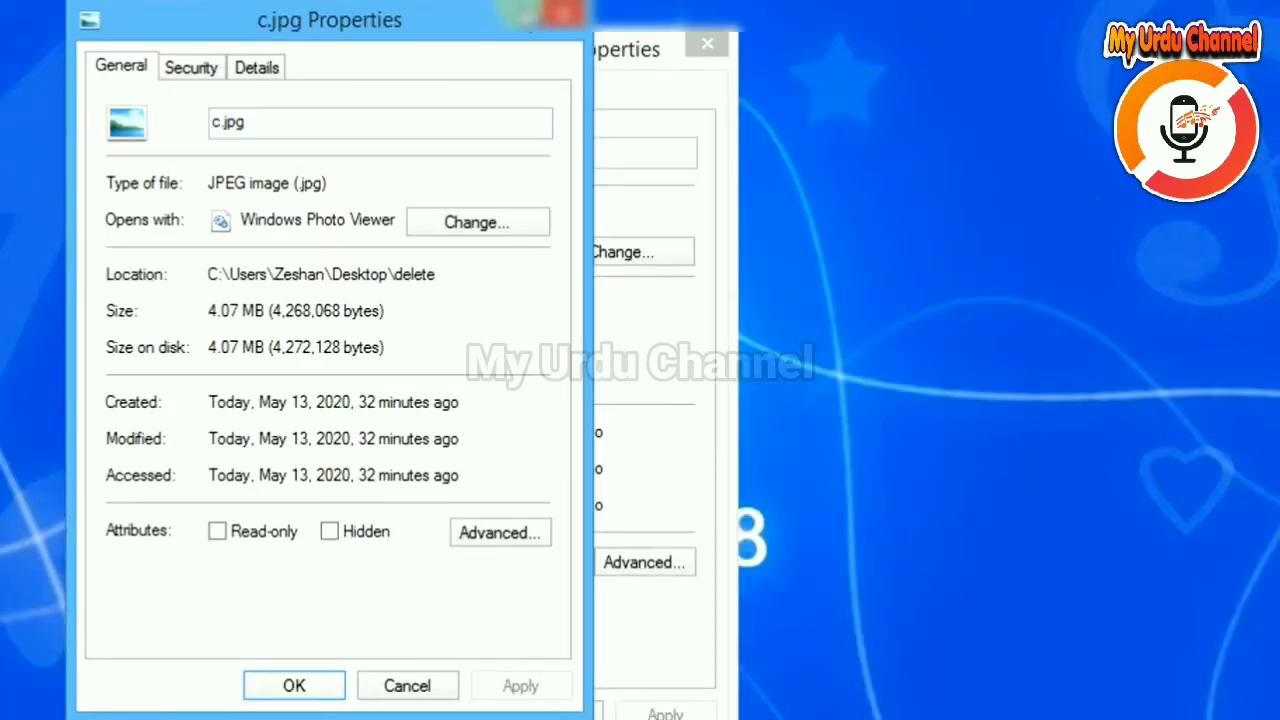
drag(538, 23, 1215, 37)
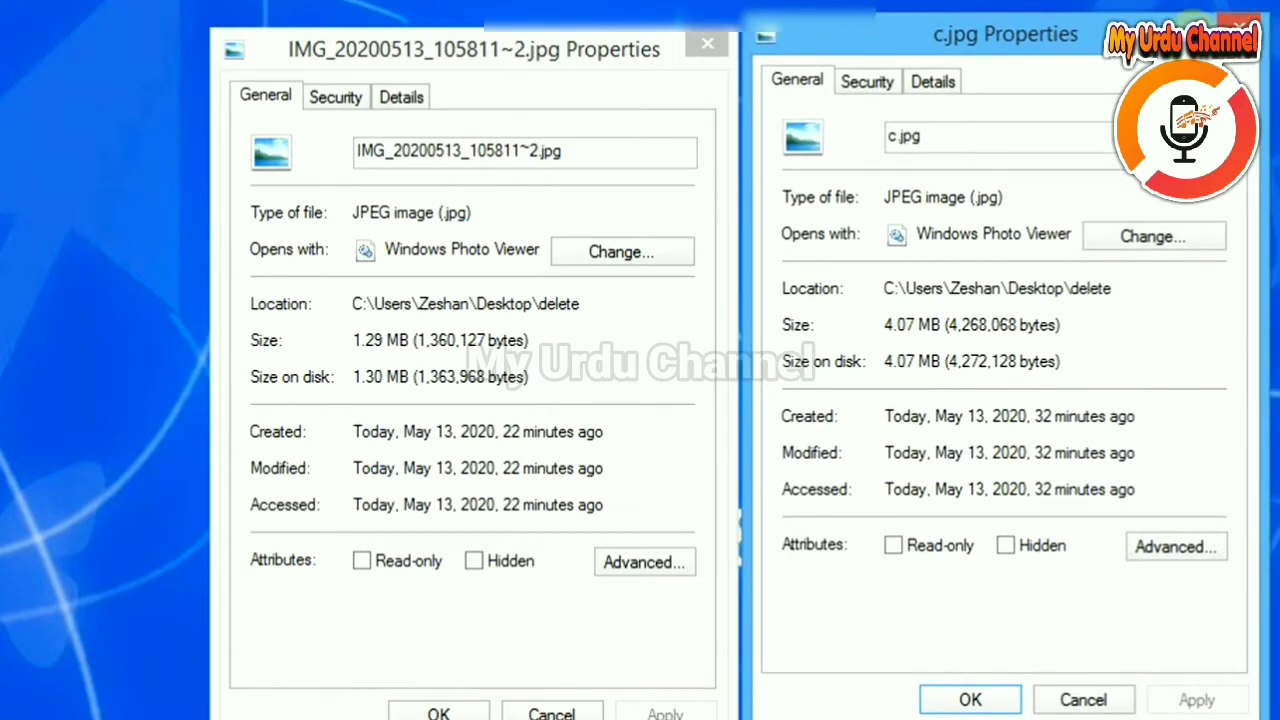
- Compare the image dimensions, resolution and bit depth in the detailed properties of both JPG files
click(414, 97)
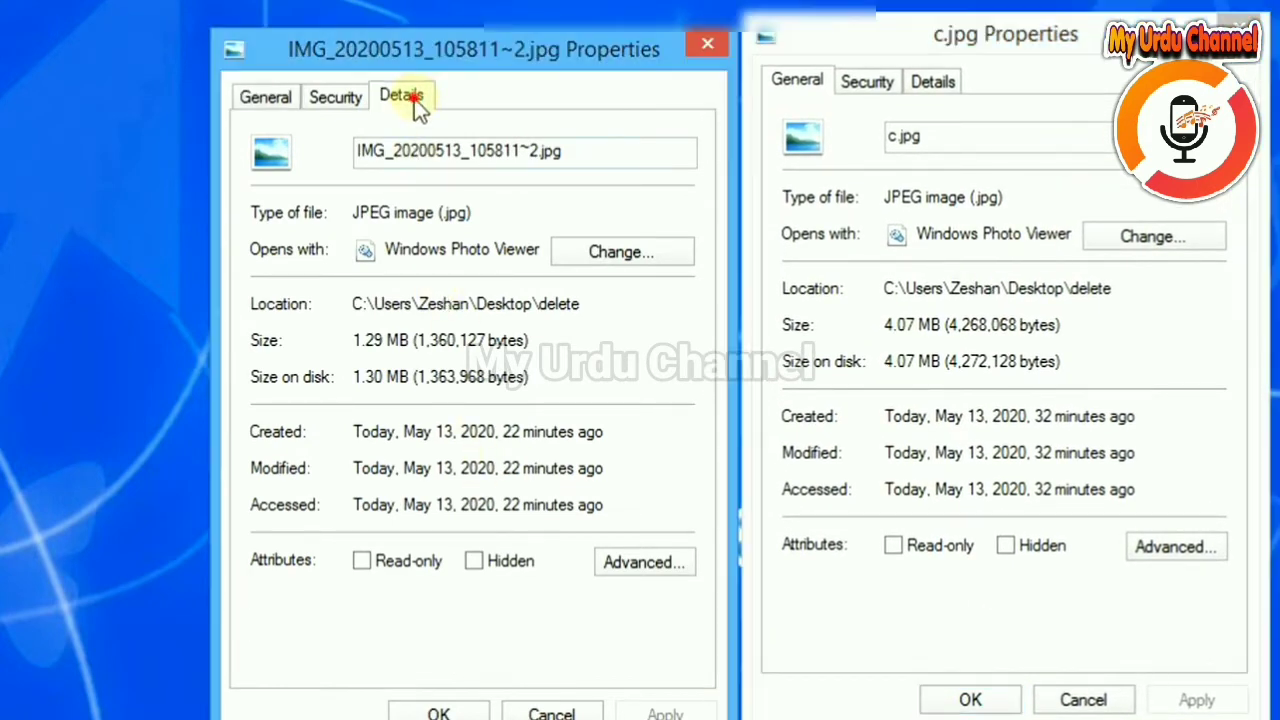
click(414, 97)
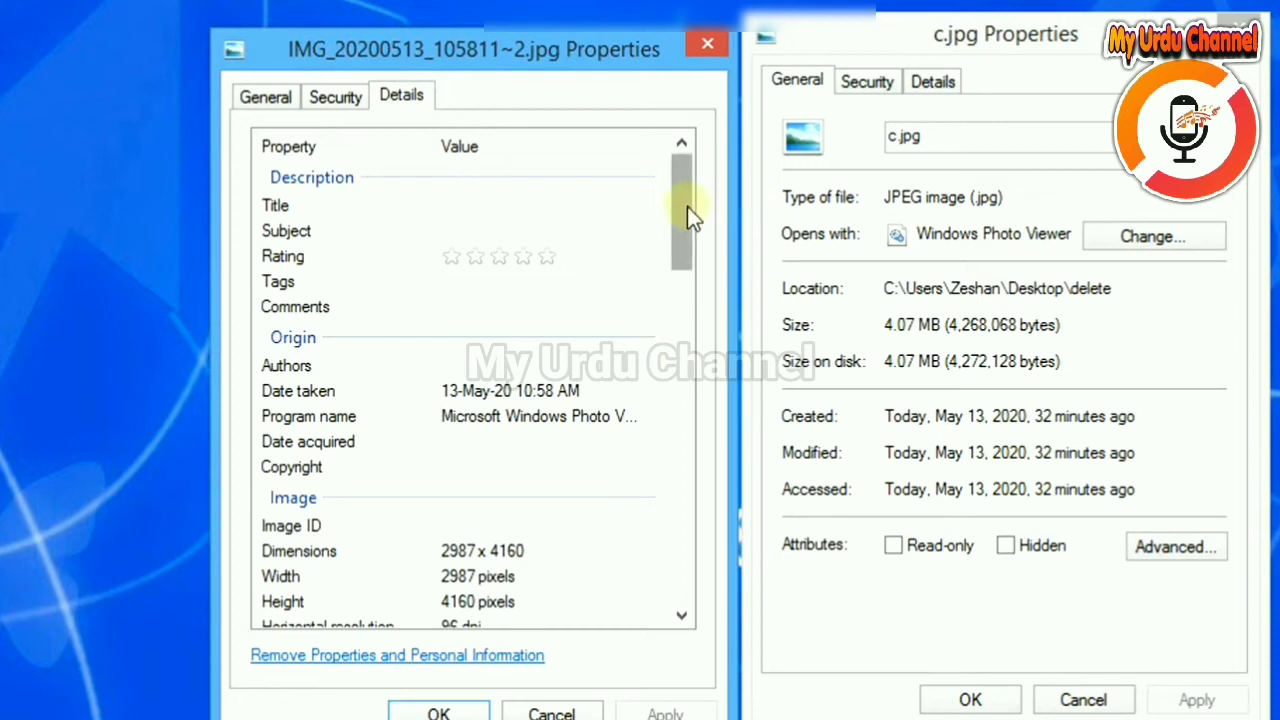
drag(686, 214, 688, 271)
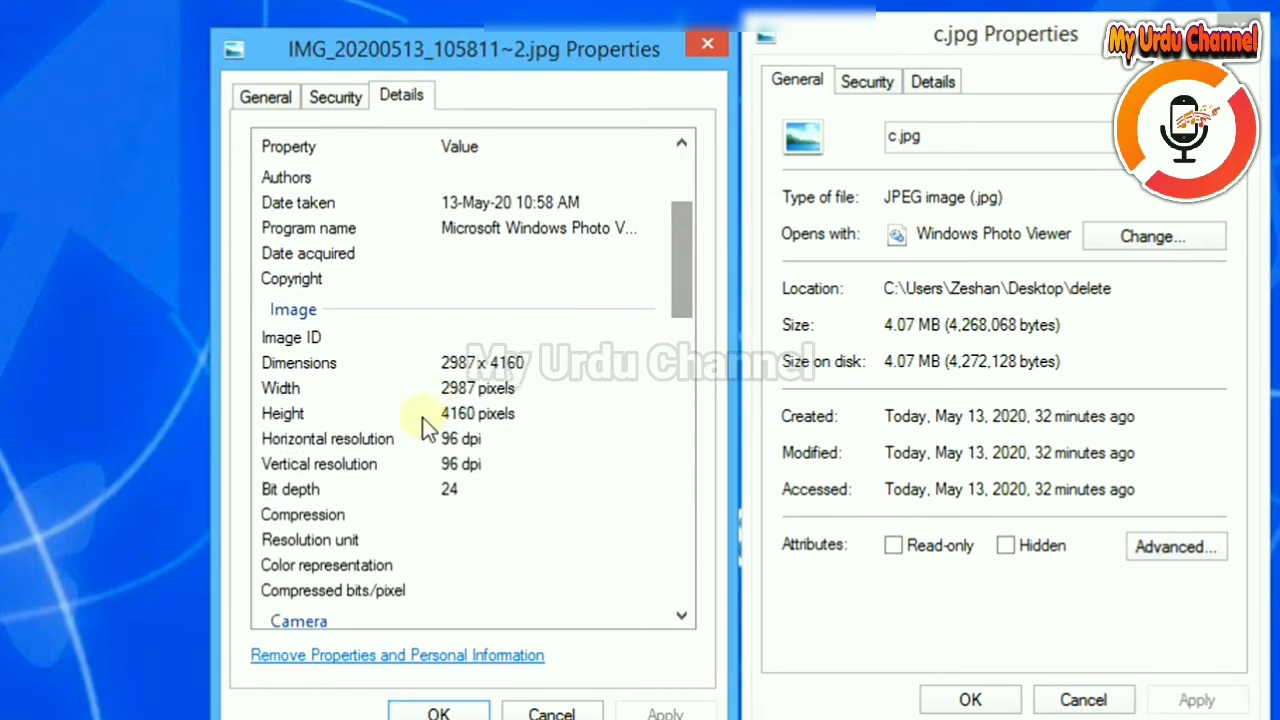
click(933, 86)
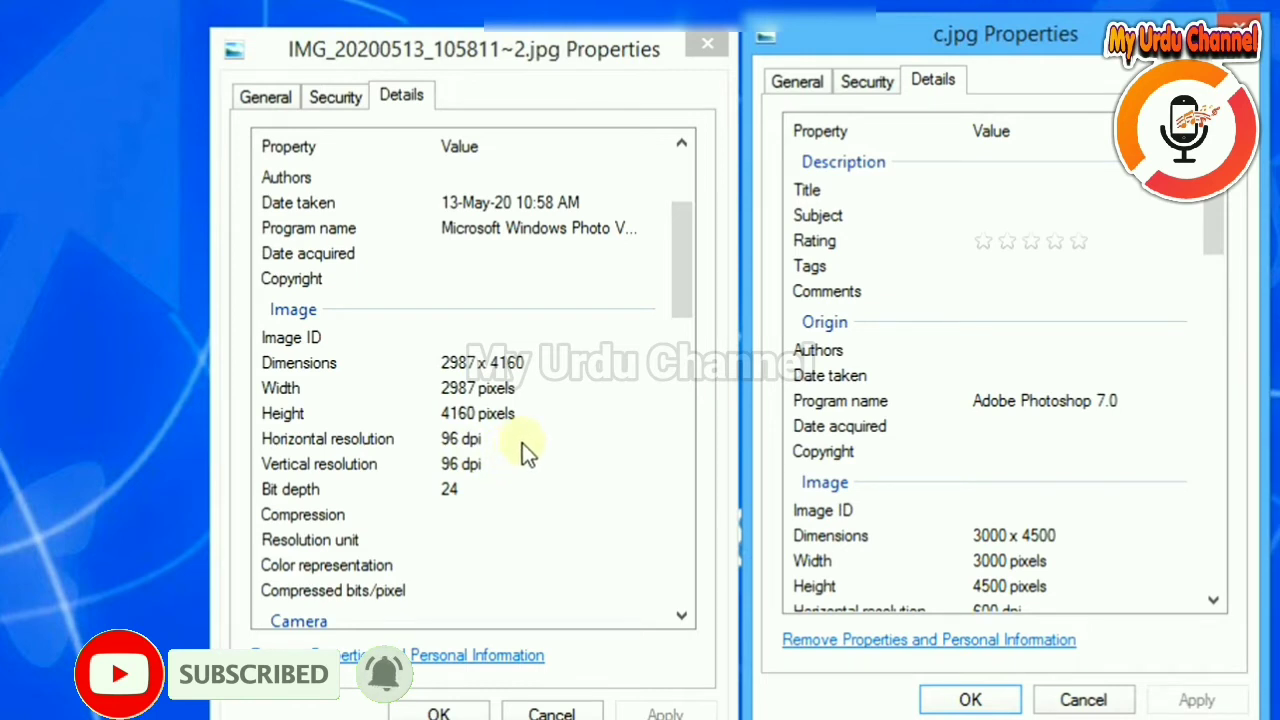
click(1217, 224)
drag(1218, 224, 1225, 288)
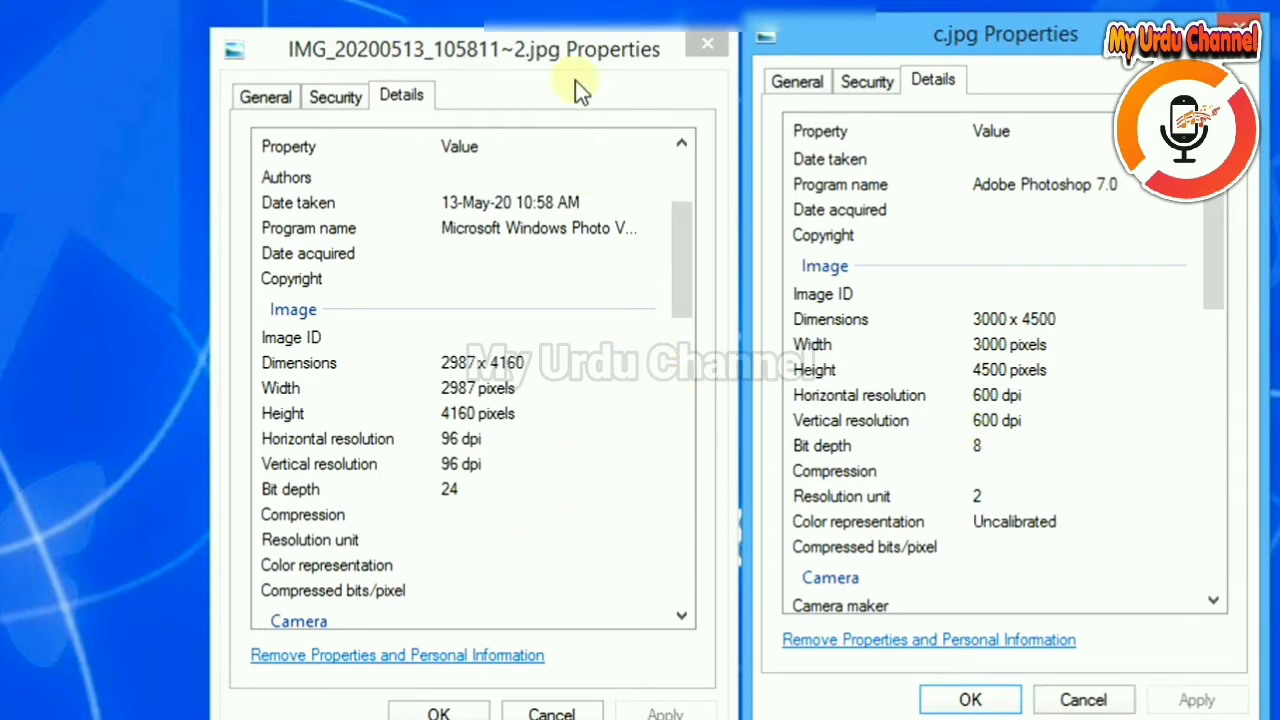
click(575, 51)
drag(575, 49, 576, 37)
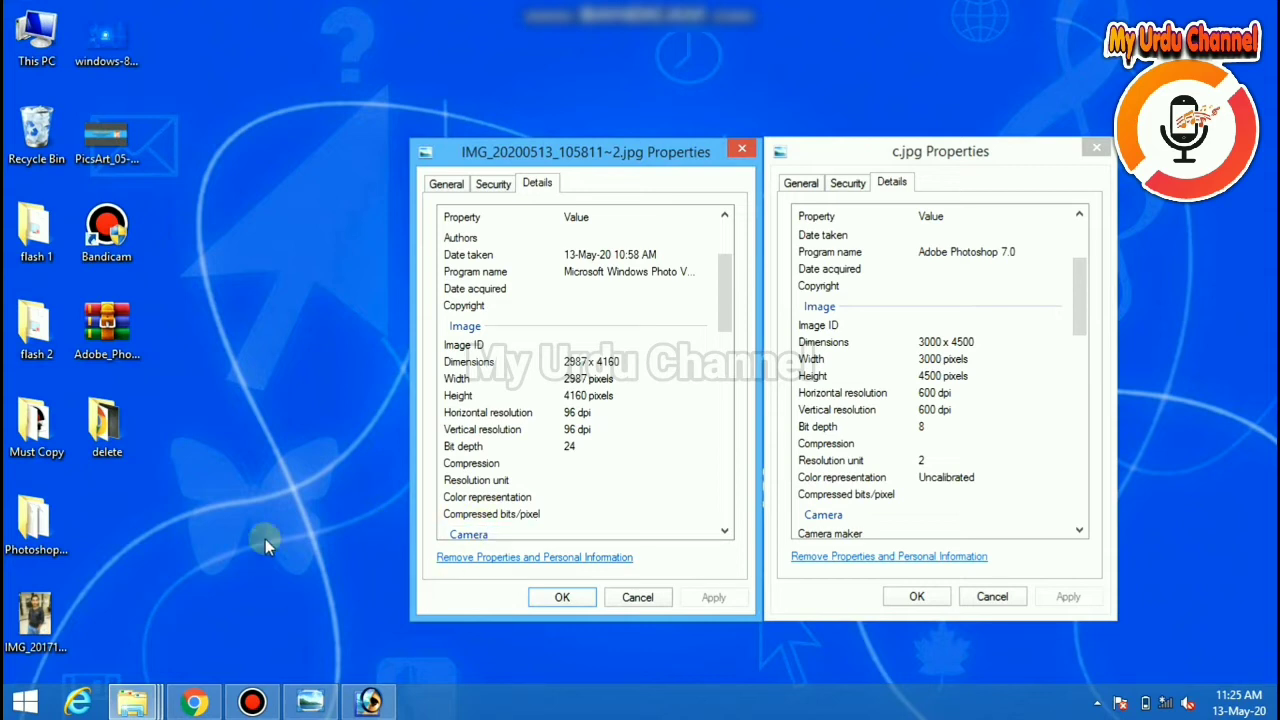
- Switch to Adobe Photoshop and start a new document named "form"
click(372, 703)
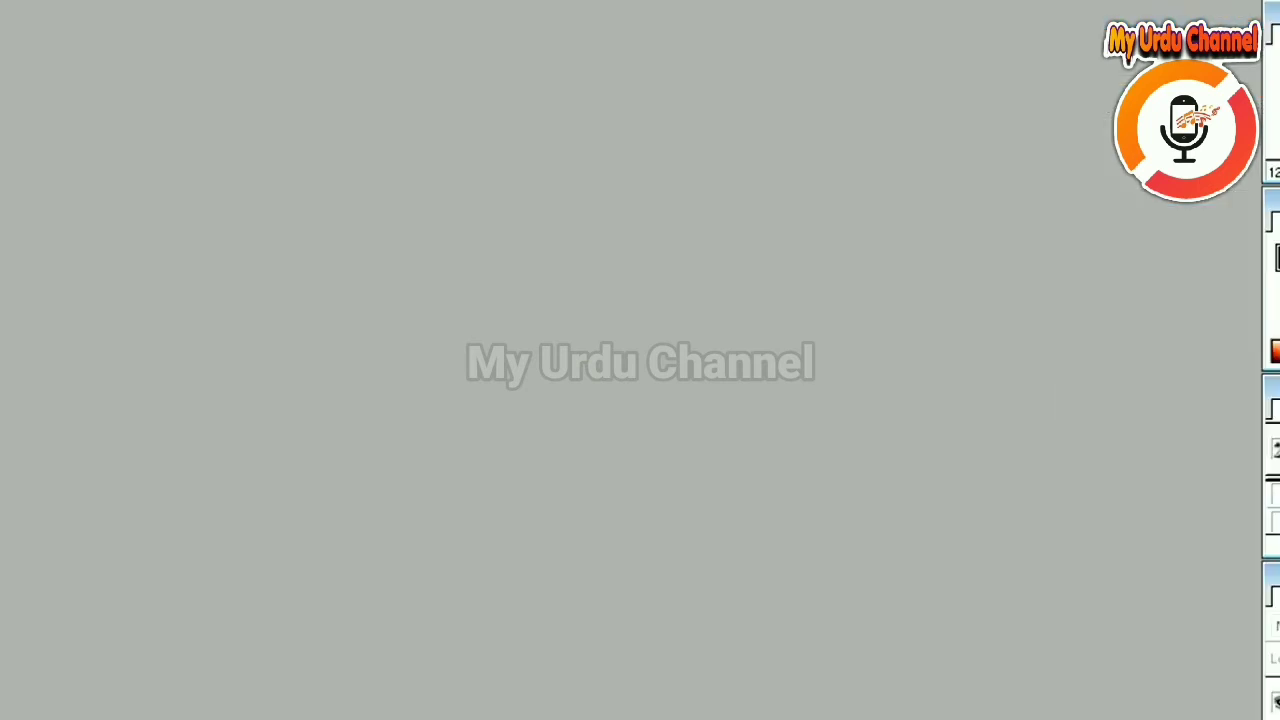
click(26, 39)
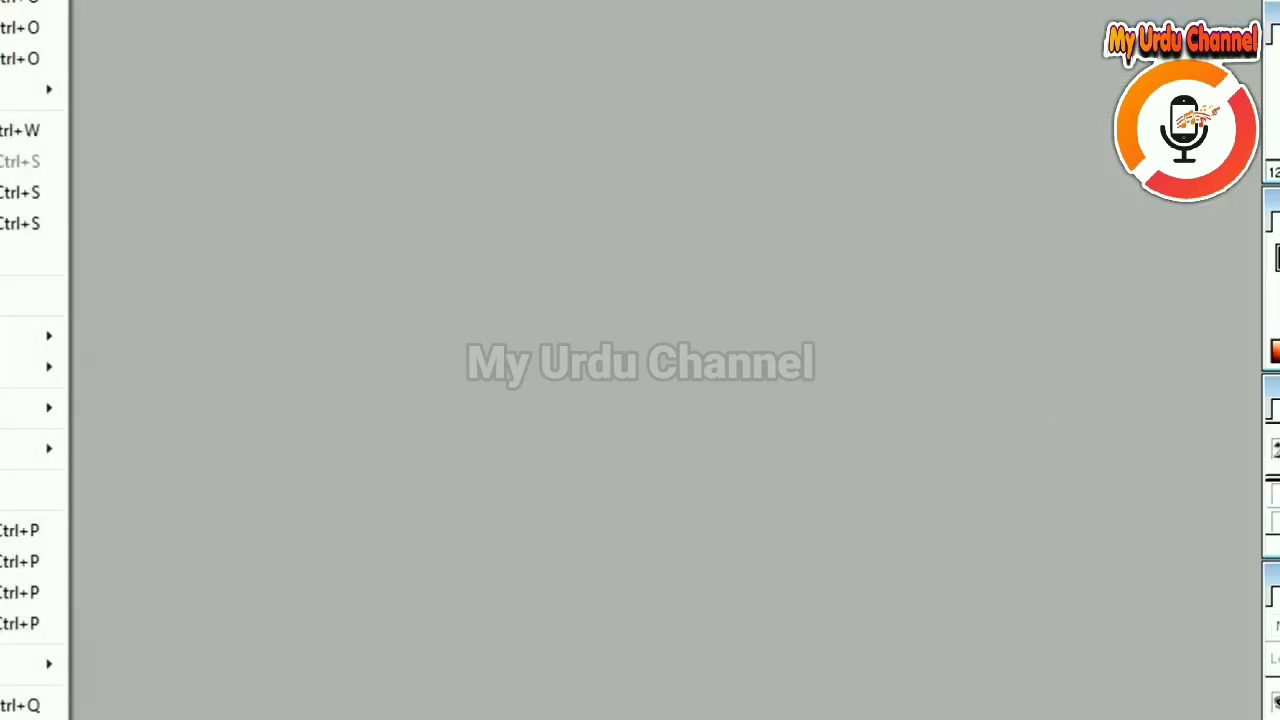
key(ctrl+n)
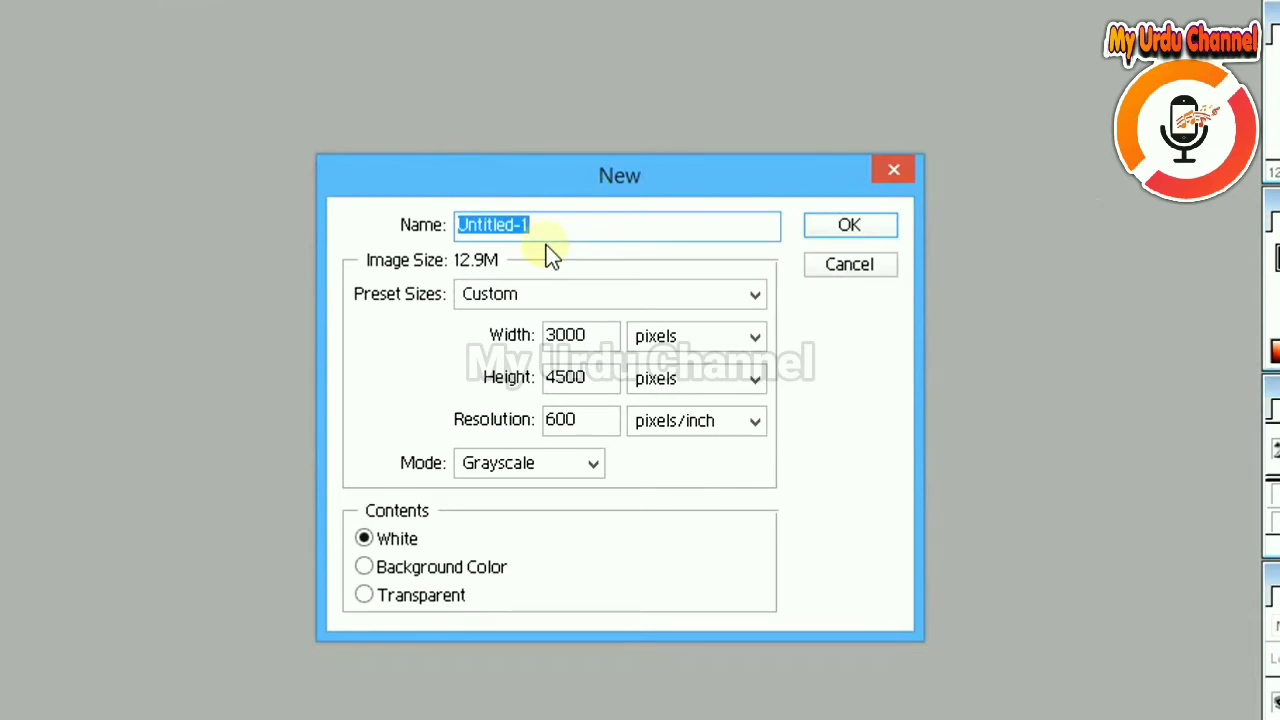
text(foi)
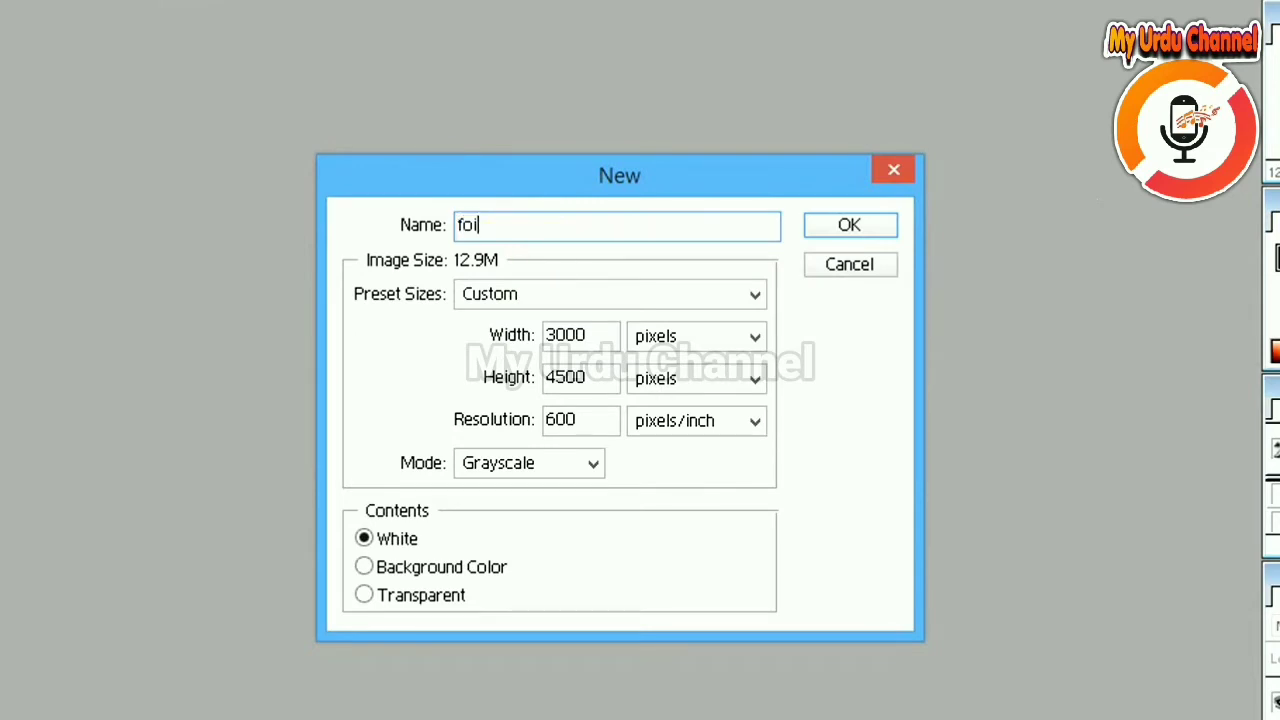
key(BackSpace)
- Set the new document's width to 3000 and its height to 4500, both in pixels
click(590, 333)
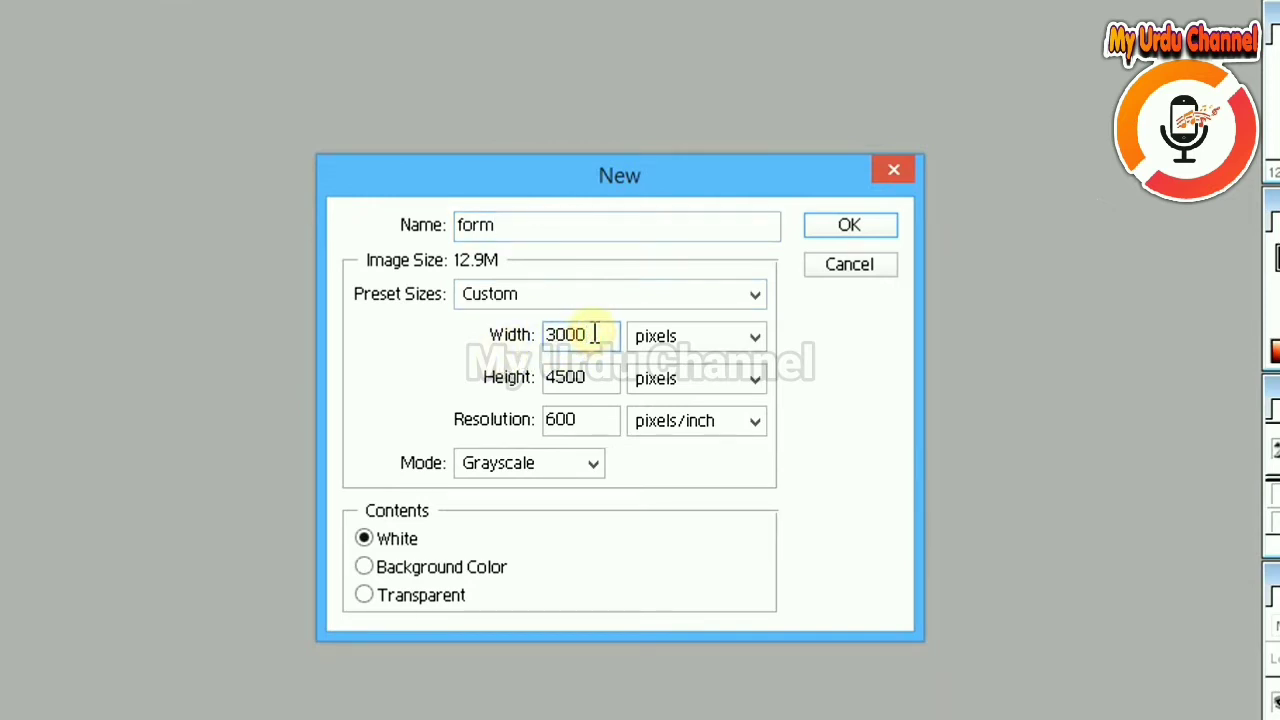
click(740, 338)
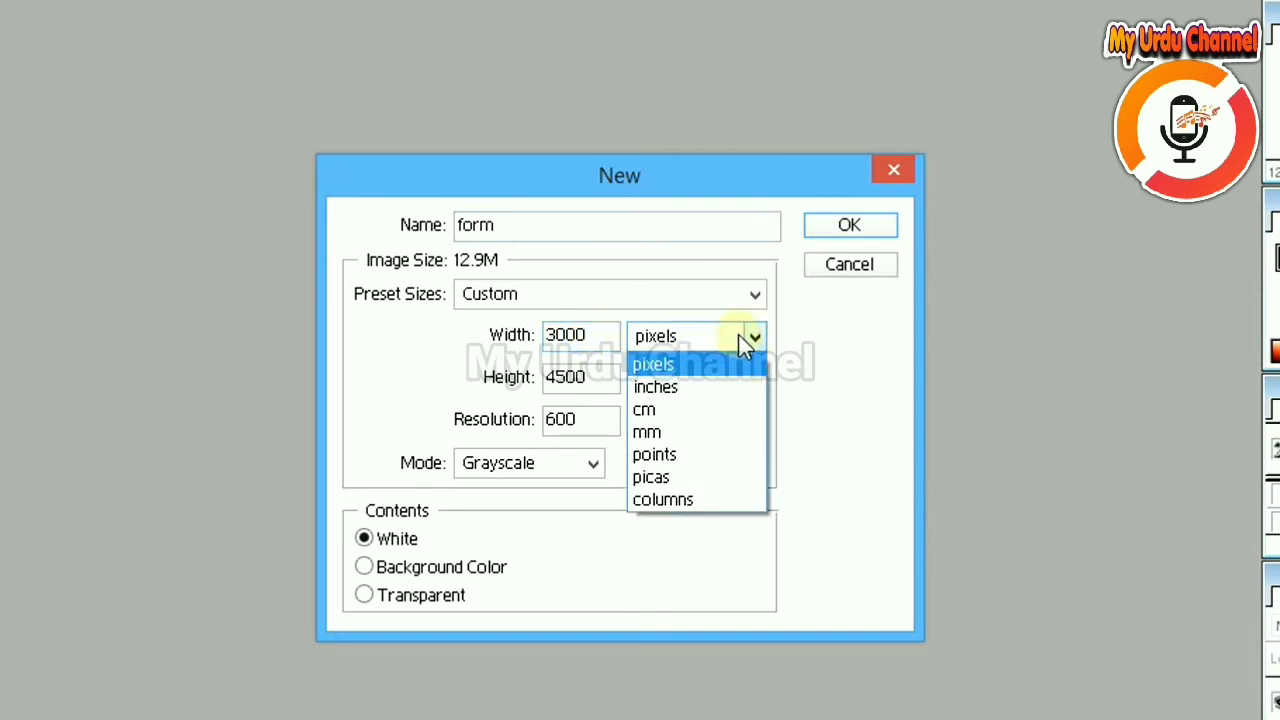
click(738, 334)
click(740, 335)
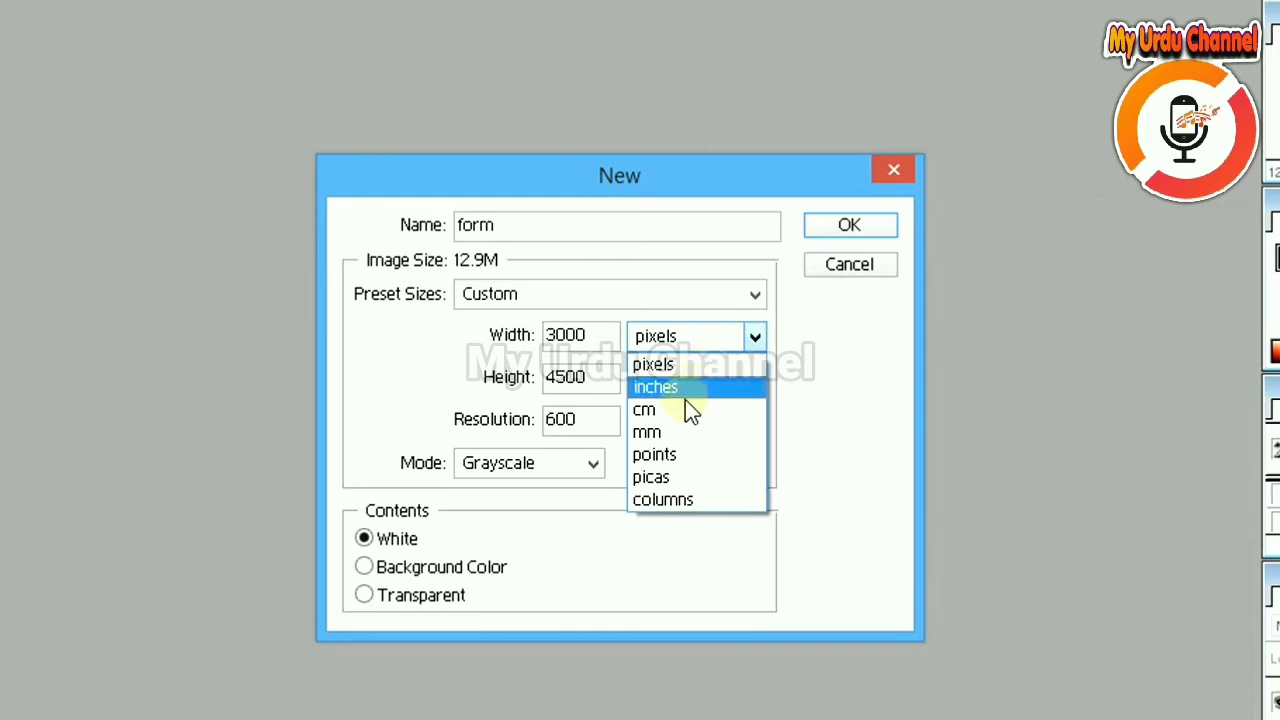
click(664, 362)
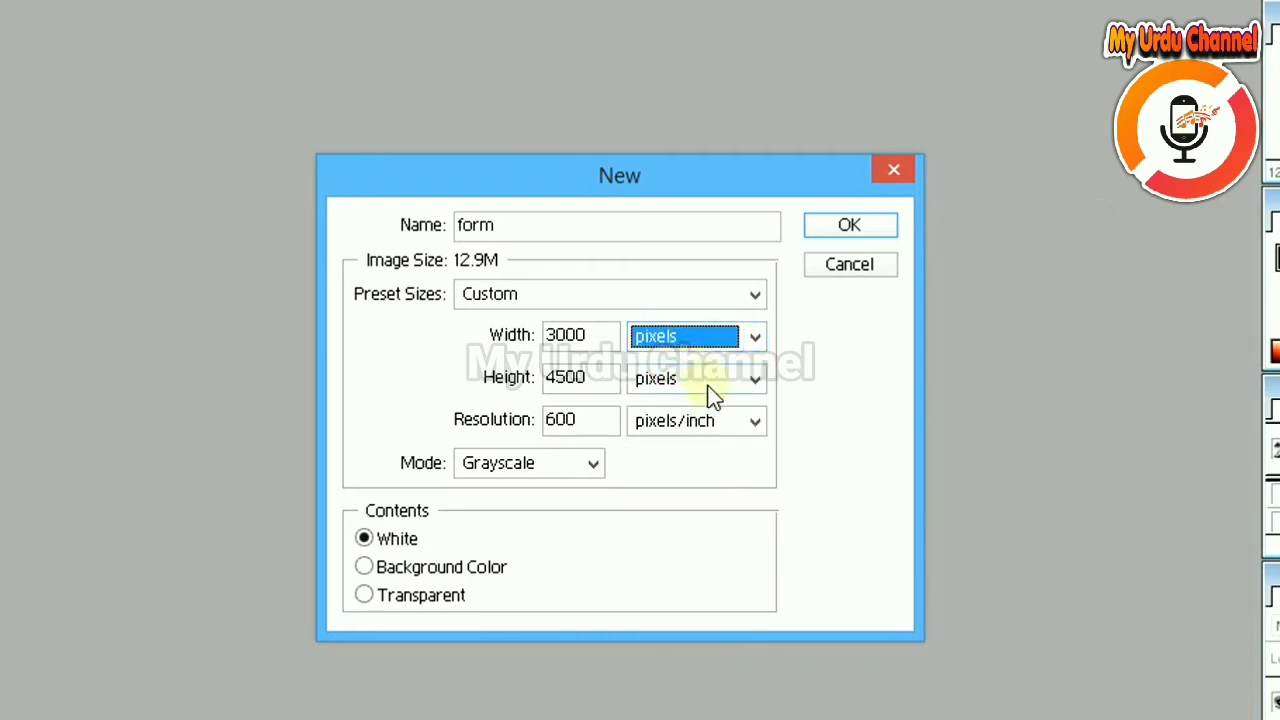
click(700, 390)
click(697, 385)
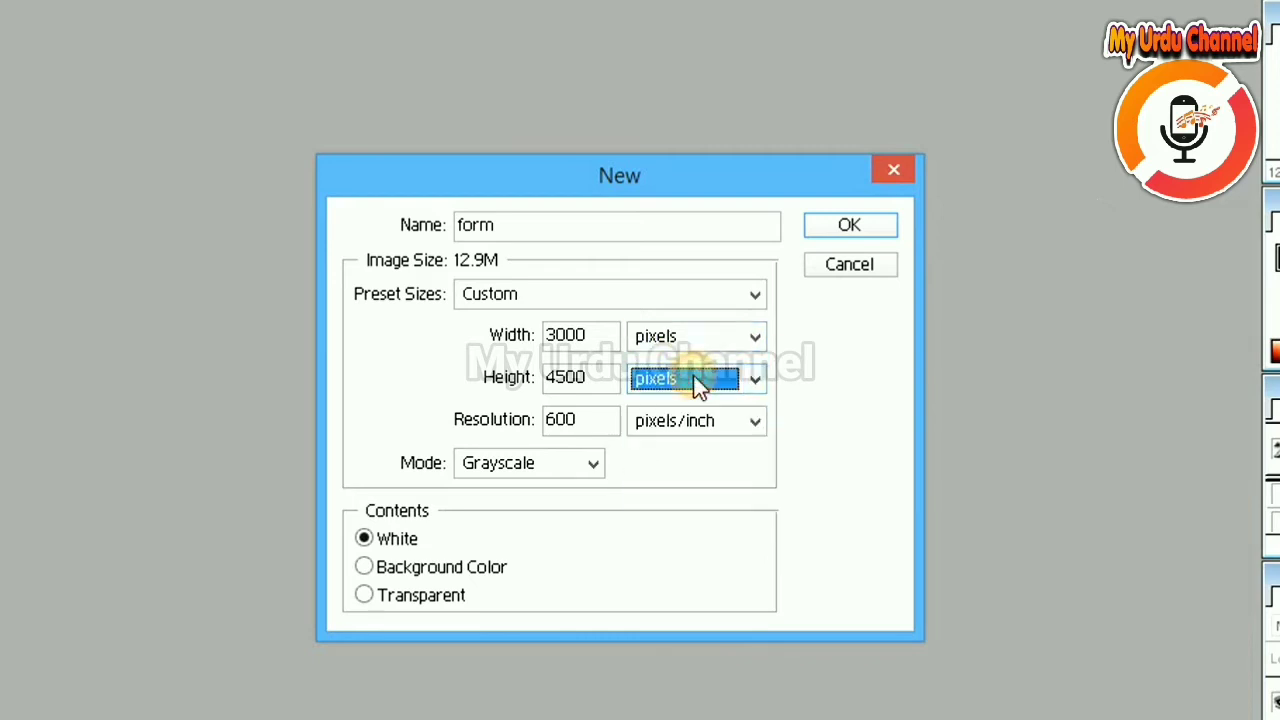
click(584, 336)
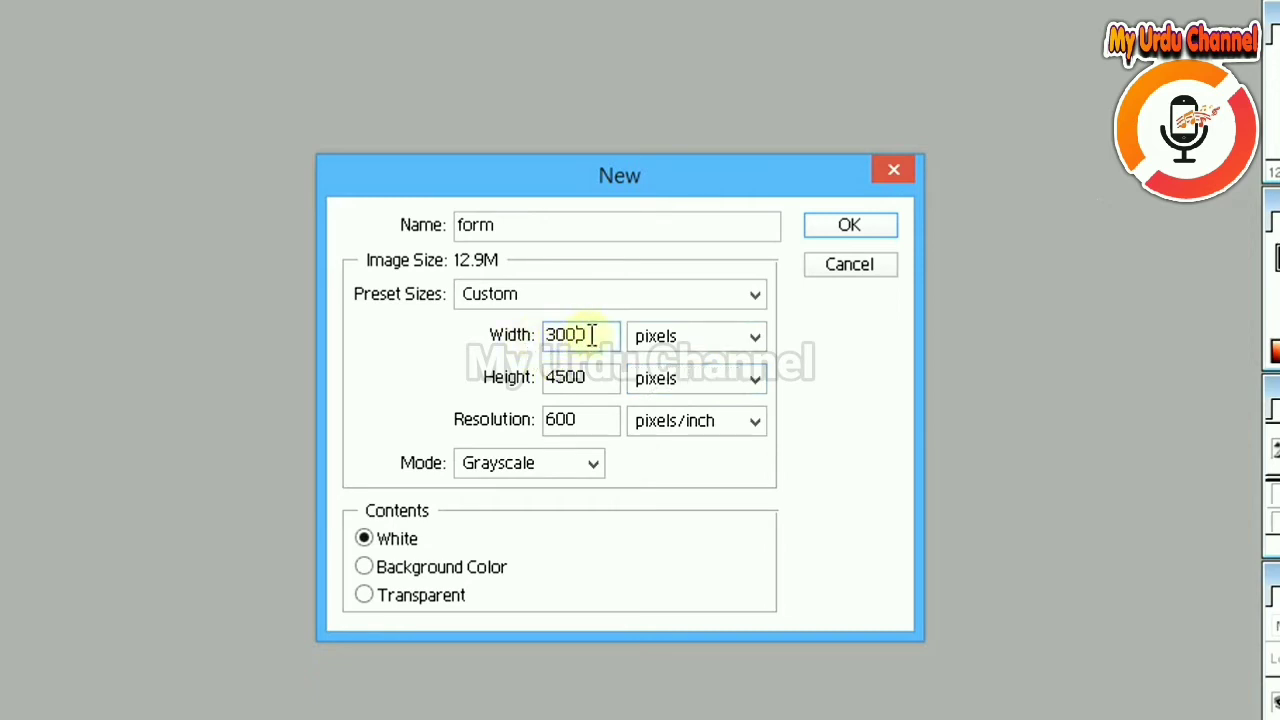
click(592, 377)
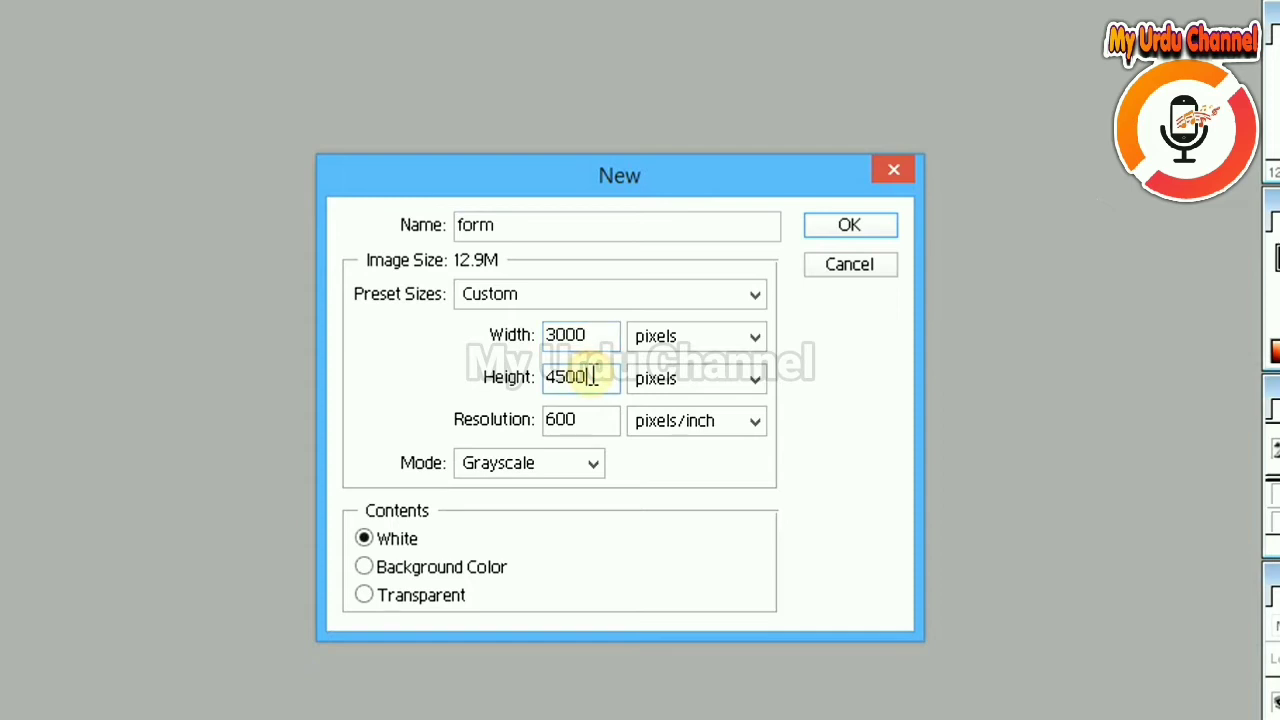
- Create the document at 600 pixels/inch in Grayscale mode and maximise its window
click(590, 424)
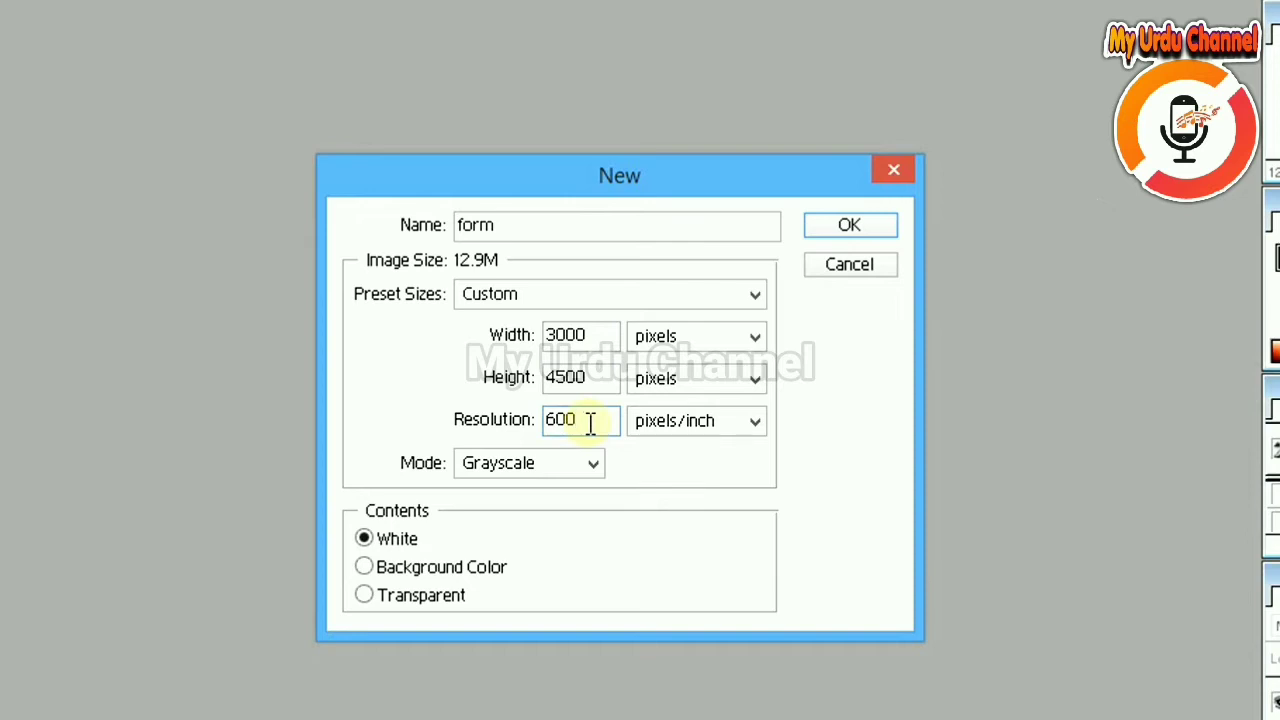
click(668, 421)
click(668, 421)
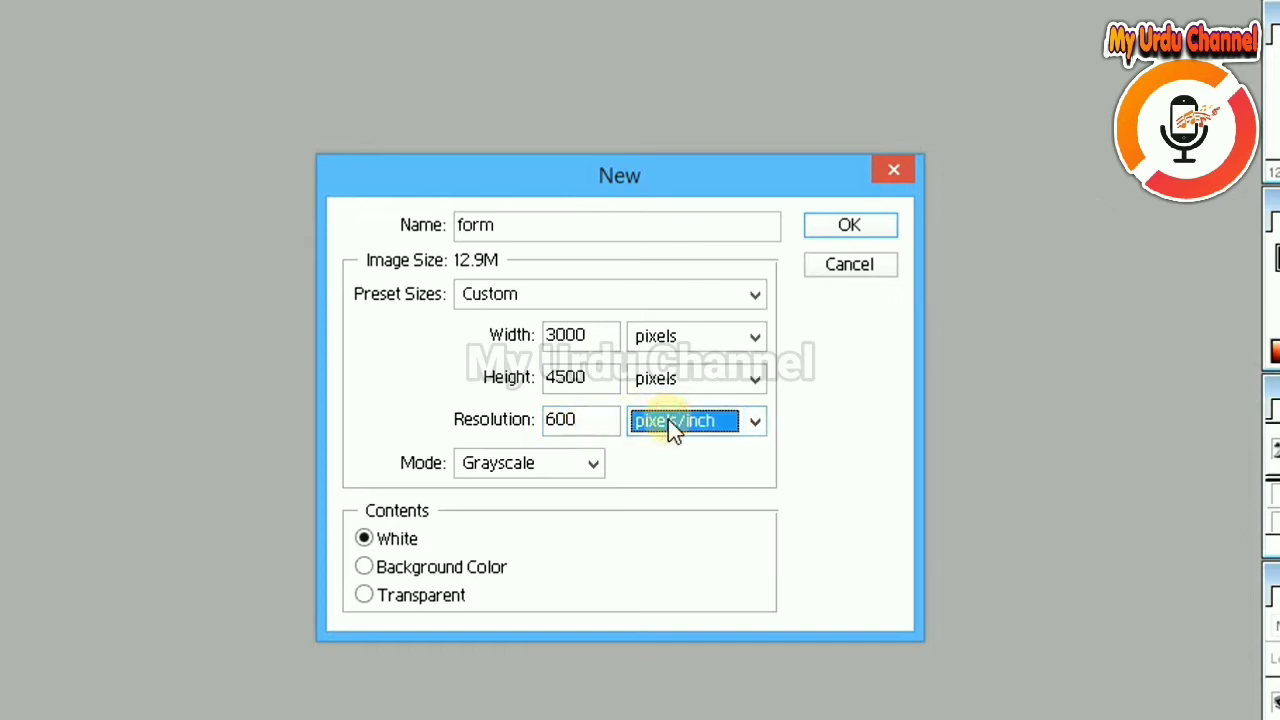
click(590, 462)
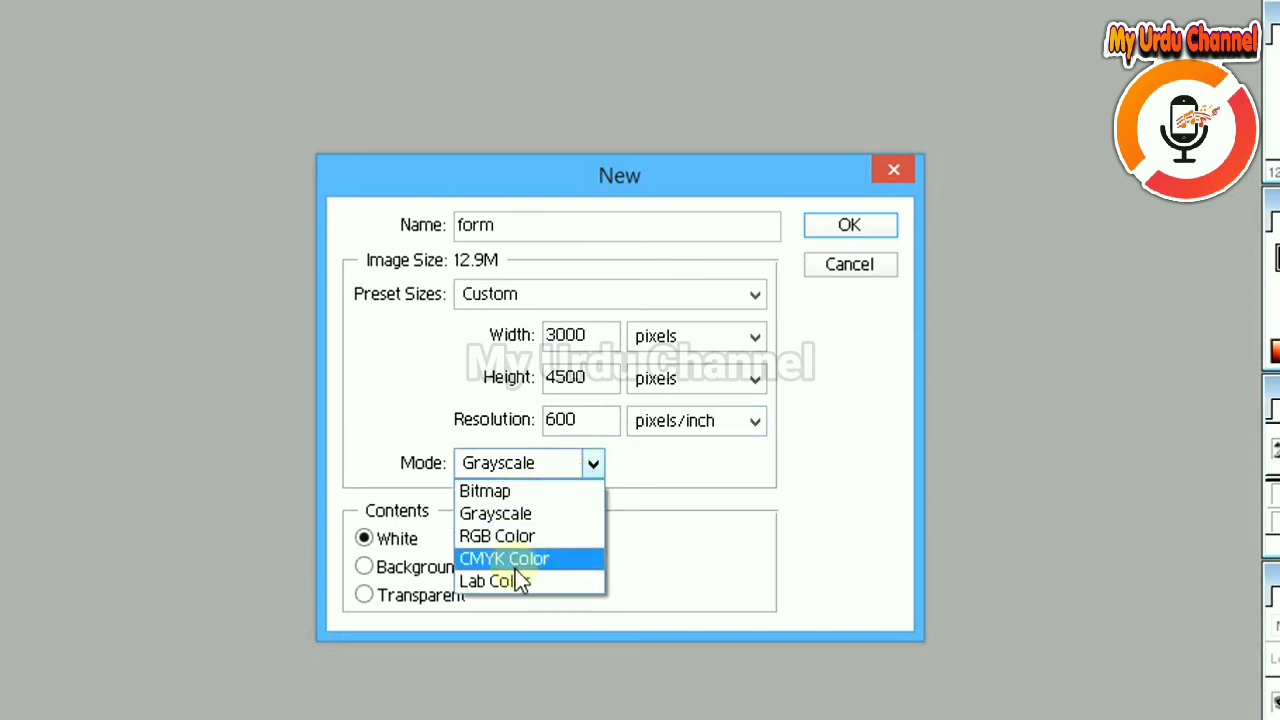
click(539, 462)
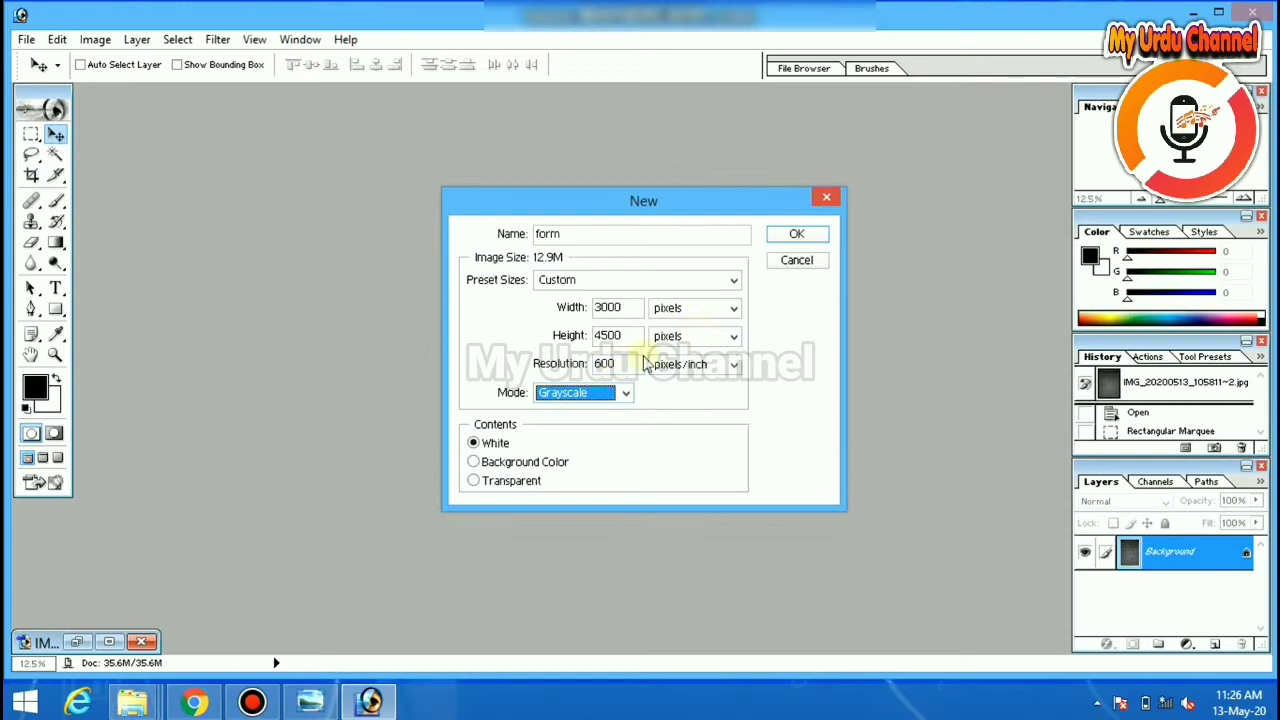
click(797, 235)
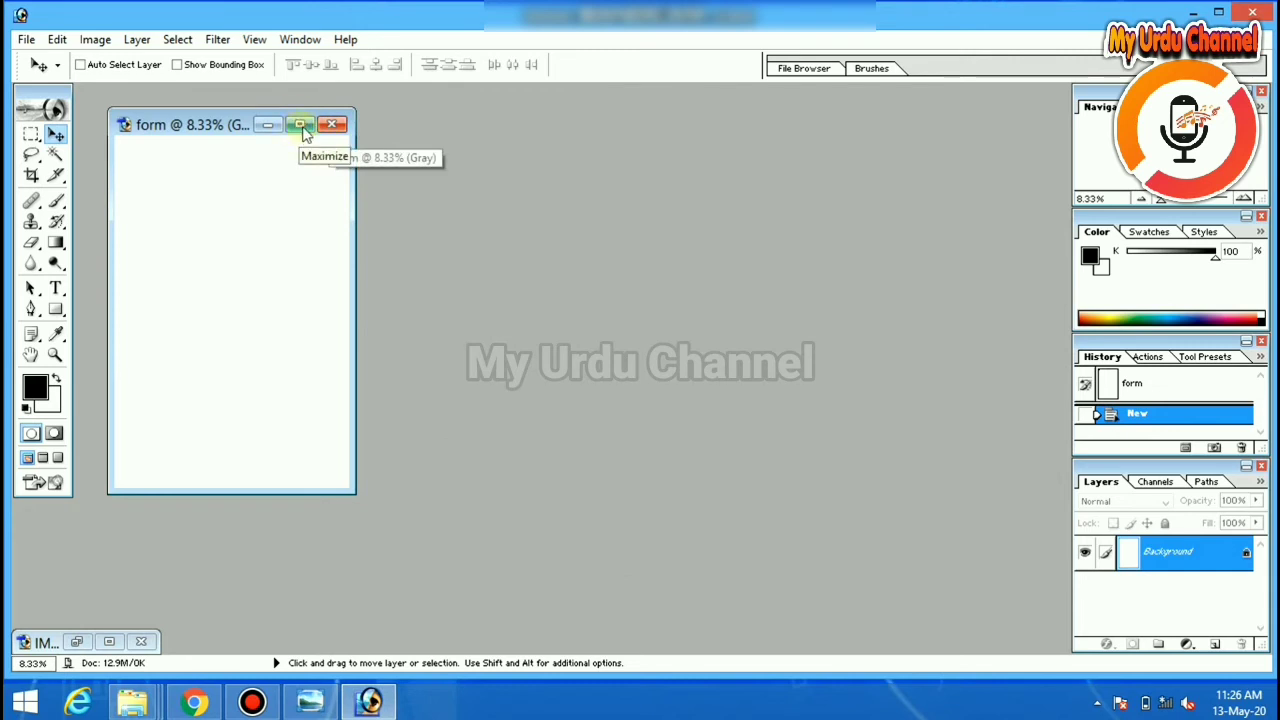
click(300, 125)
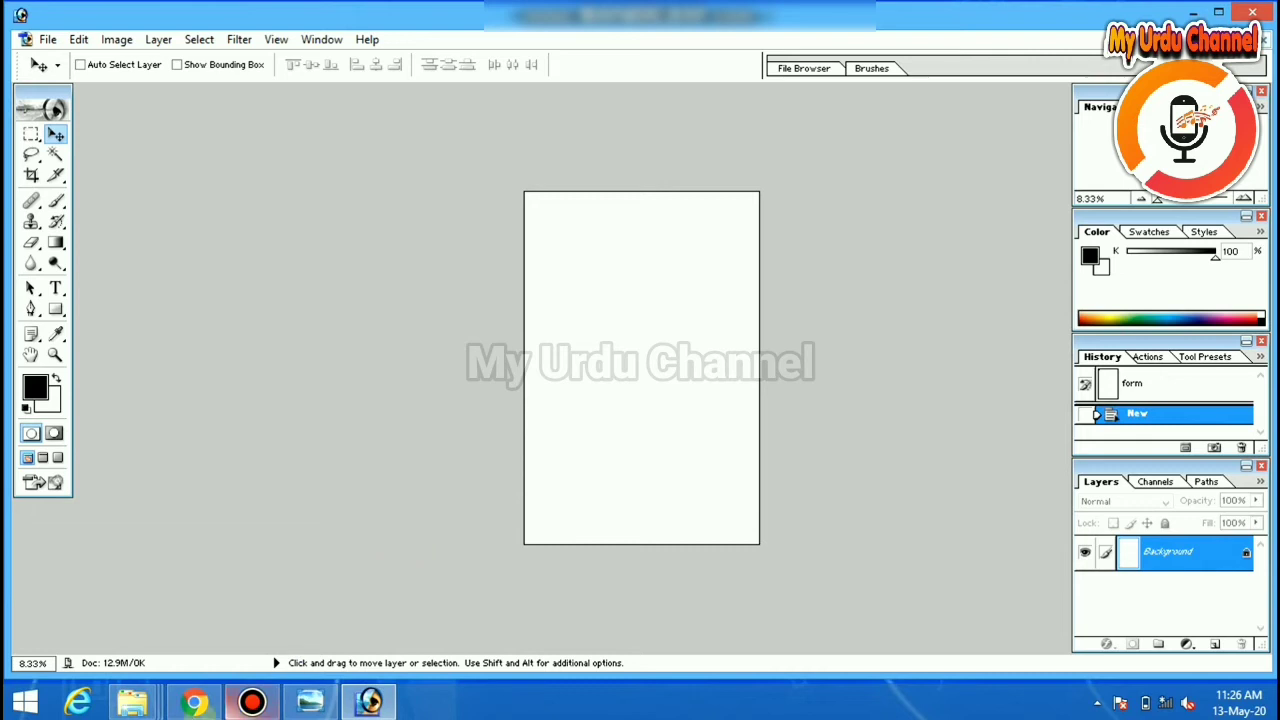
- Switch to the delete folder and view IMG_20200513_105811~2.jpg in the photo viewer, then close it
mouse_move(132, 701)
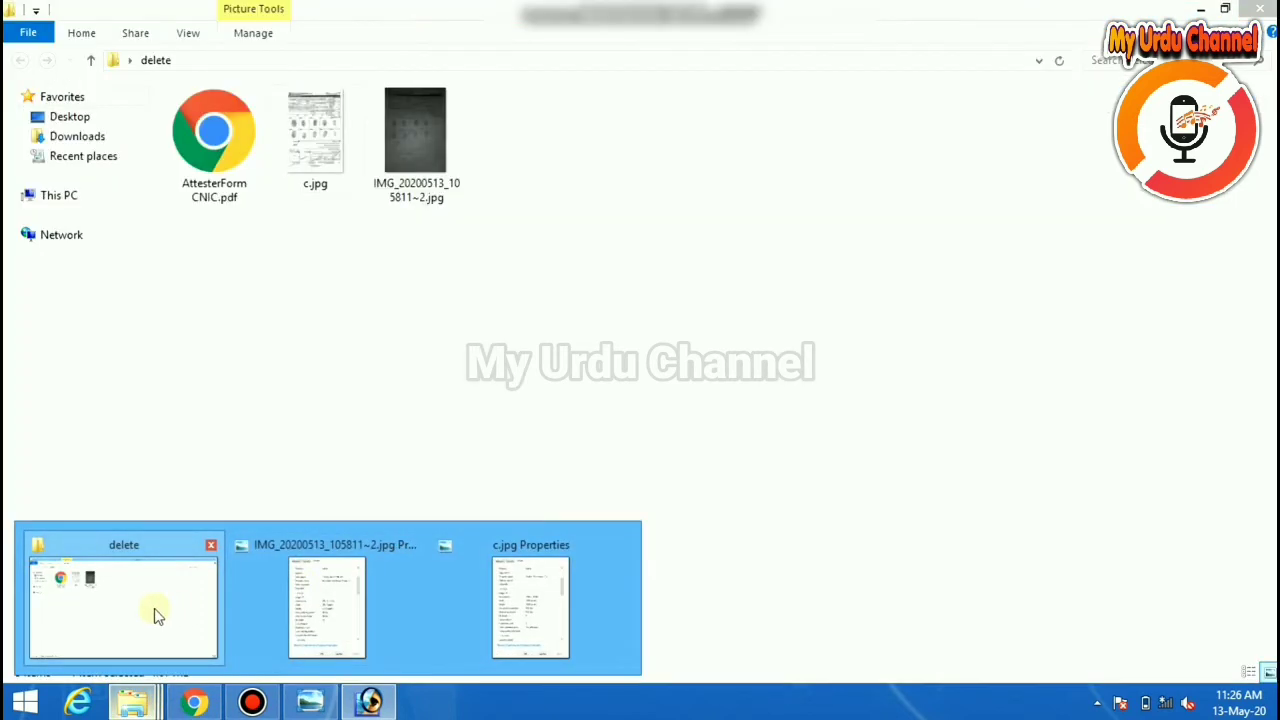
click(157, 614)
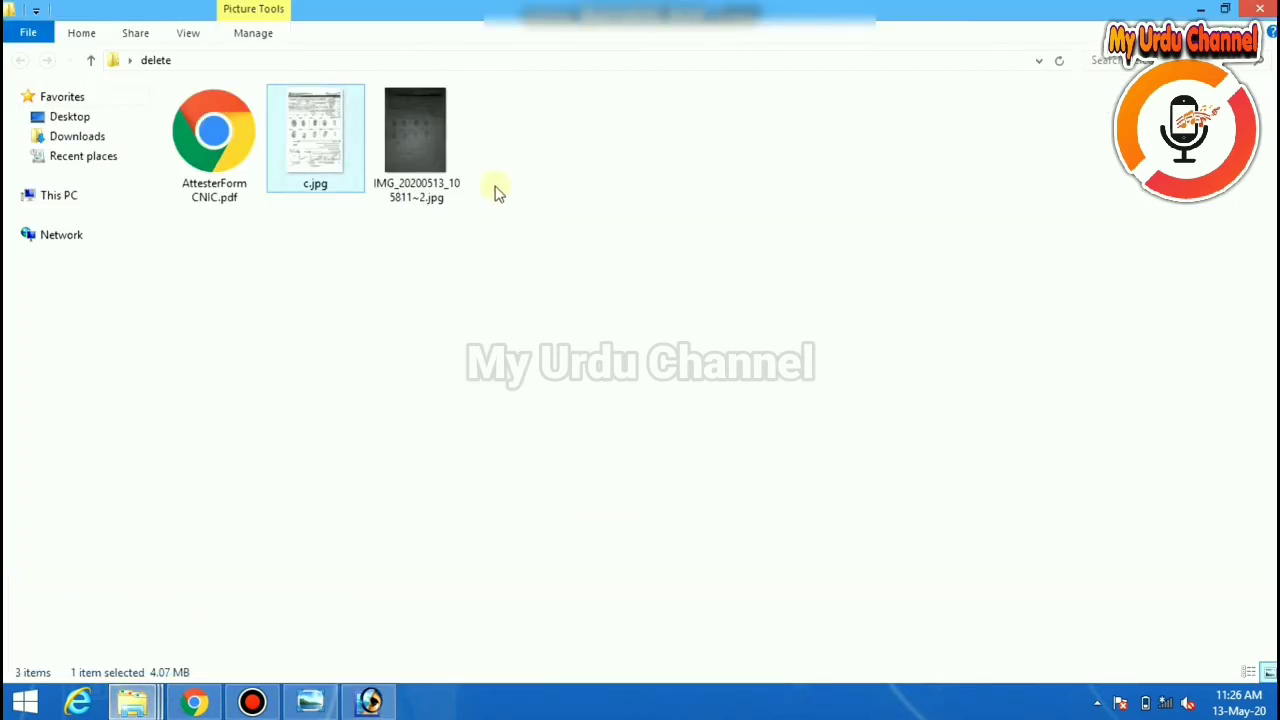
double_click(431, 137)
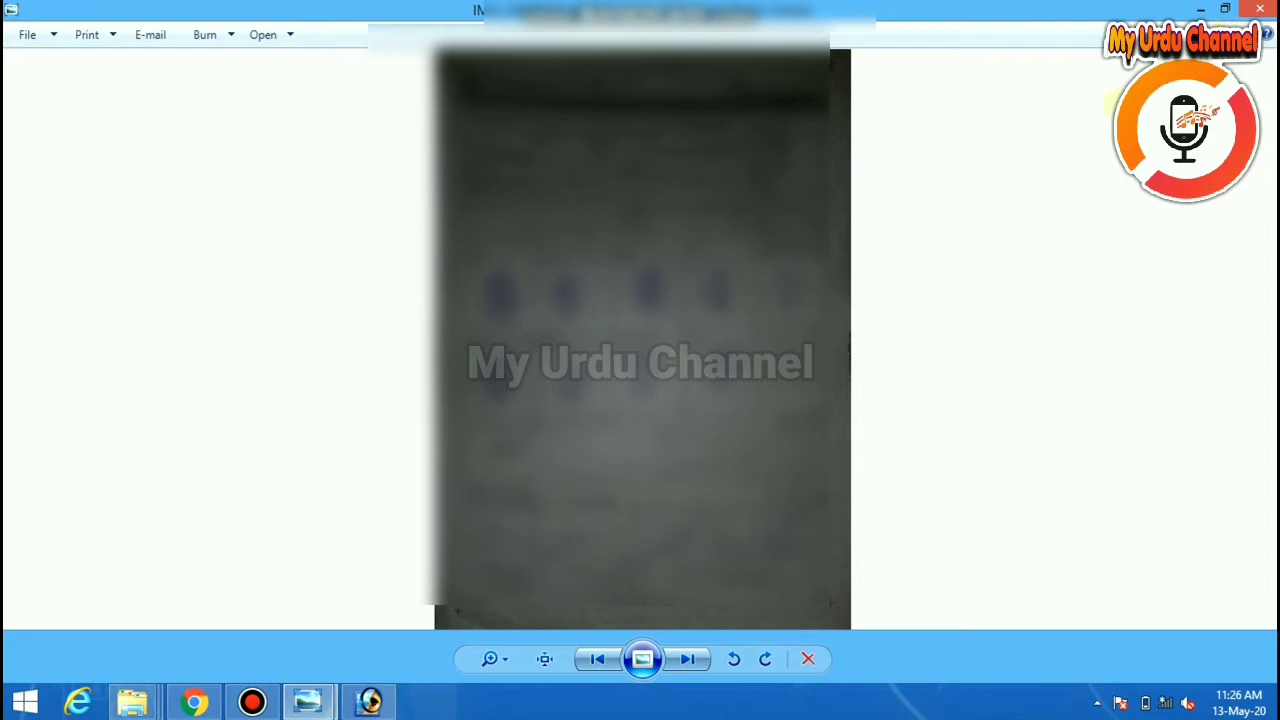
click(1259, 9)
- Bring the IMG_20200513_105811~2.jpg photo from the delete folder into Adobe Photoshop
drag(415, 140, 410, 395)
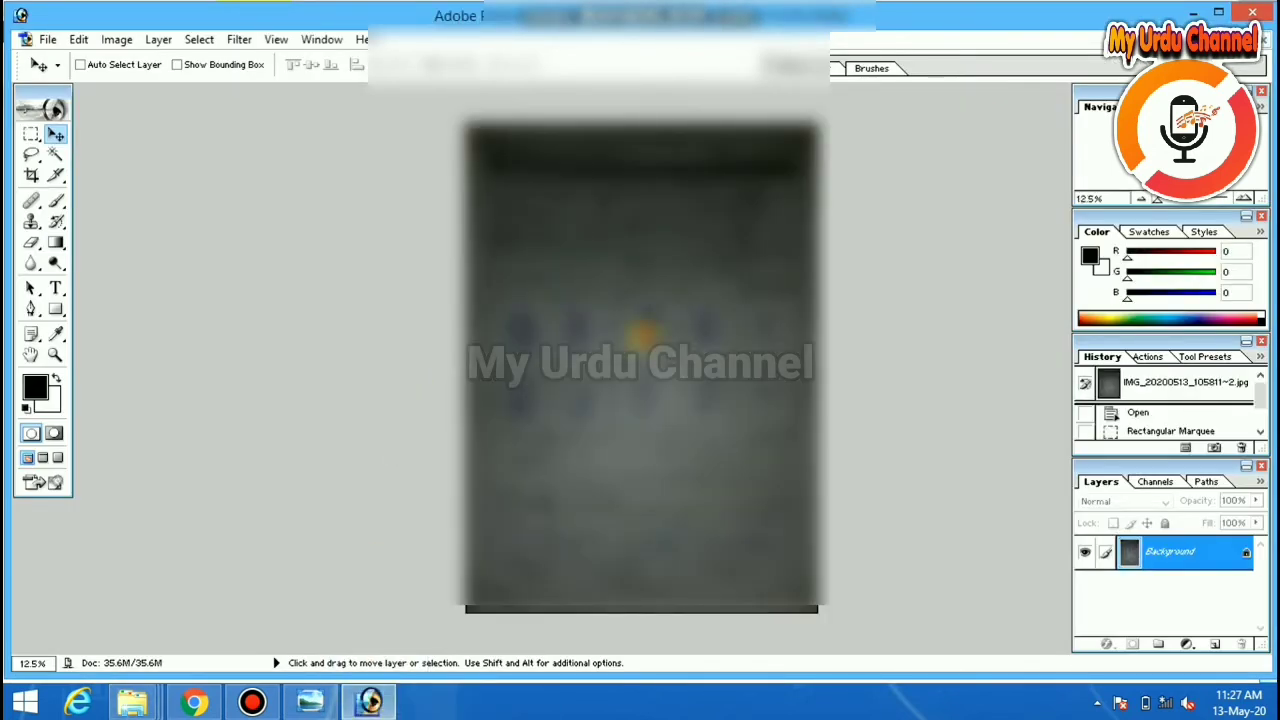
click(649, 409)
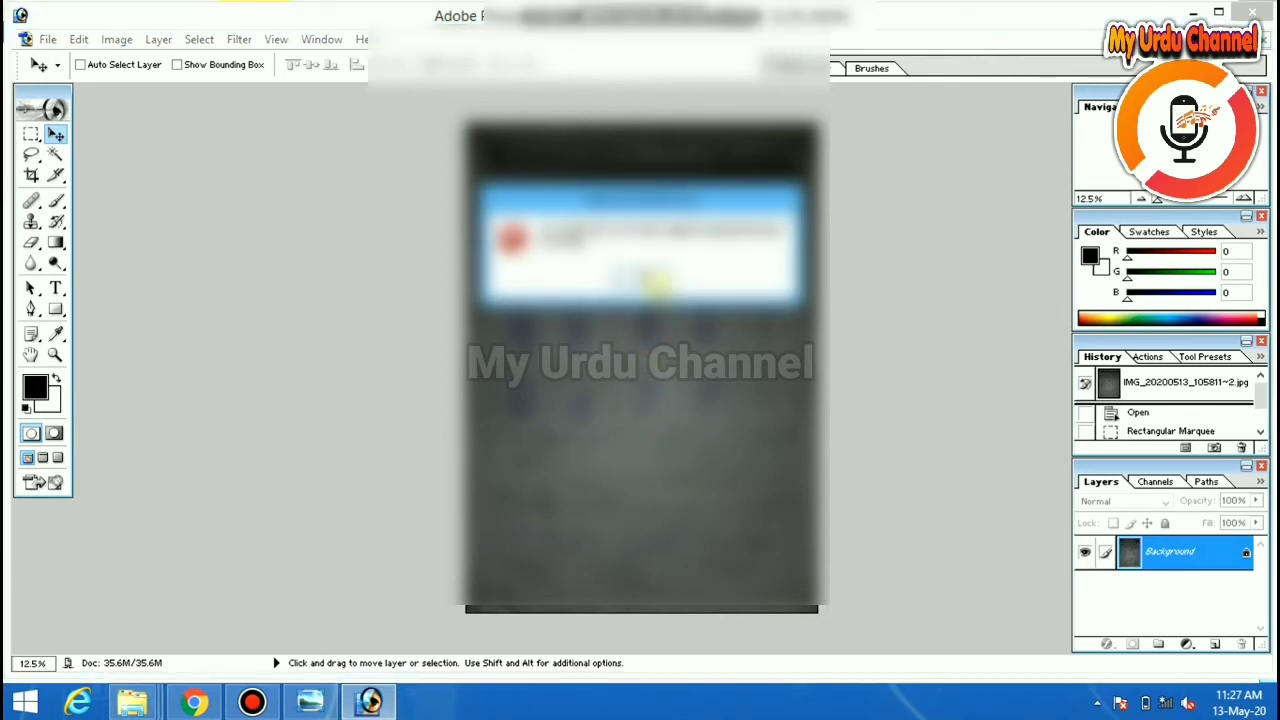
click(652, 280)
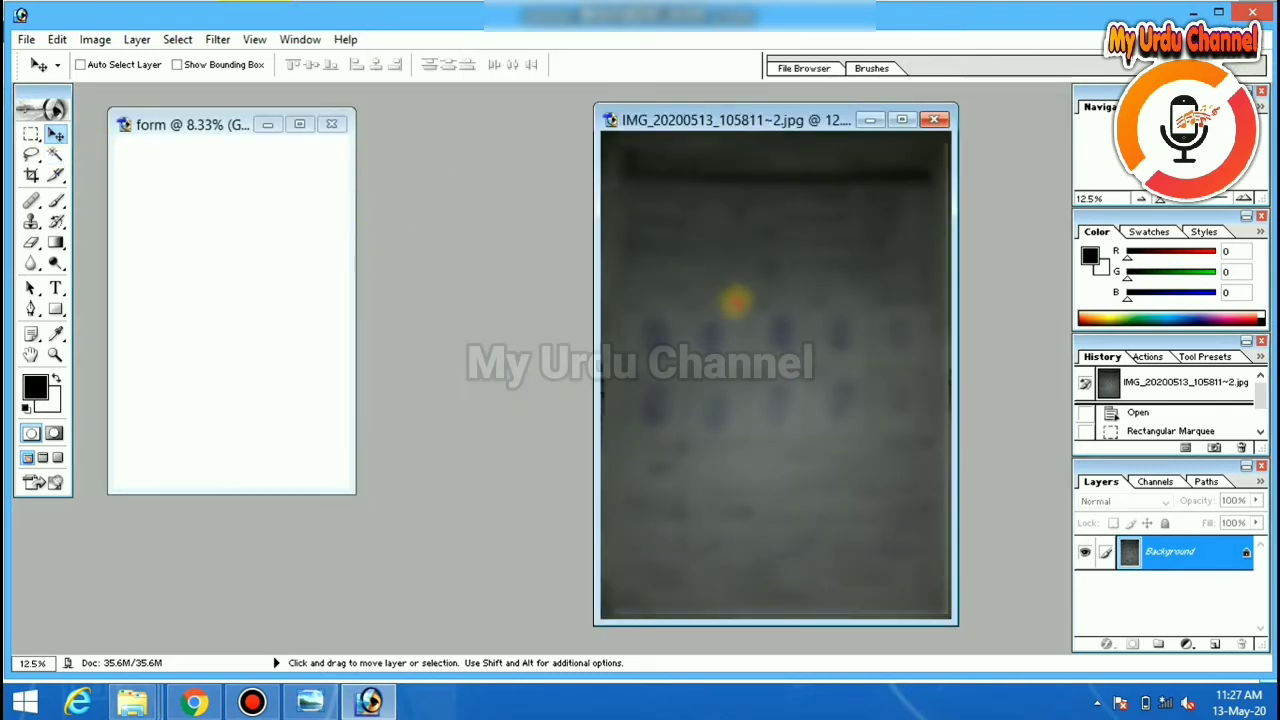
- Copy the photo into the form document as a layer, leaving only the form document's window maximised
drag(735, 300, 282, 277)
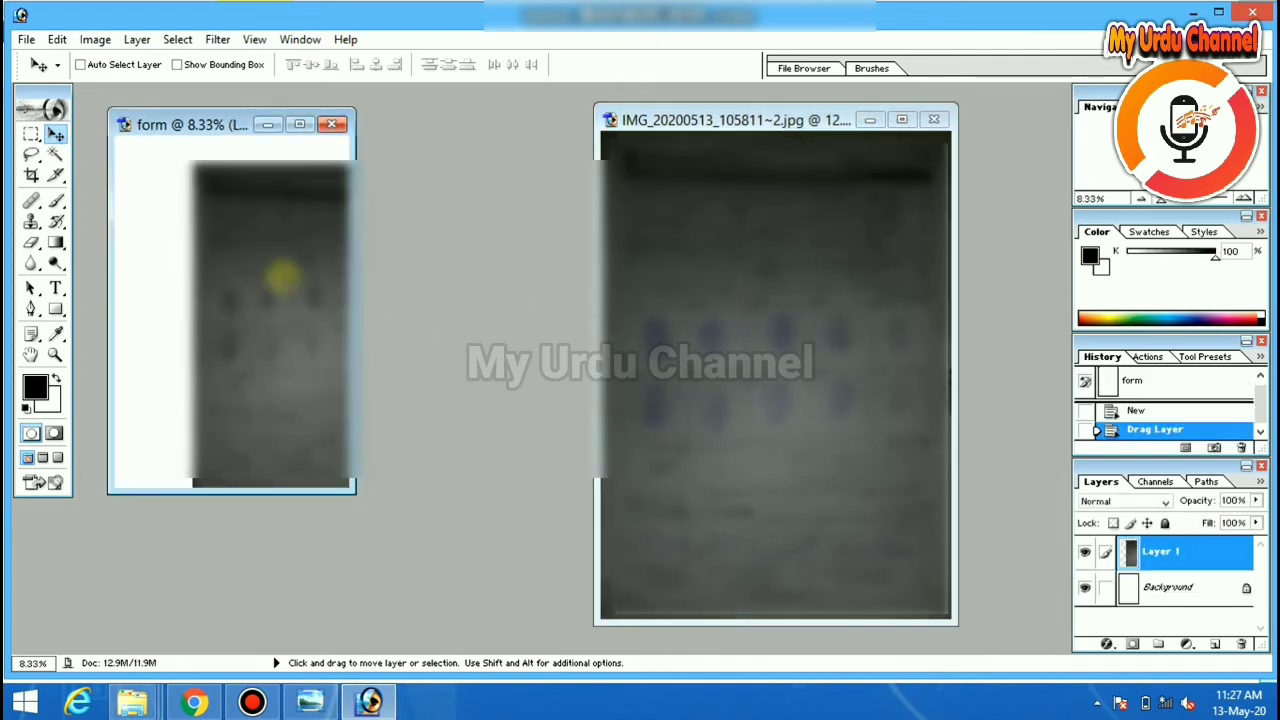
click(872, 119)
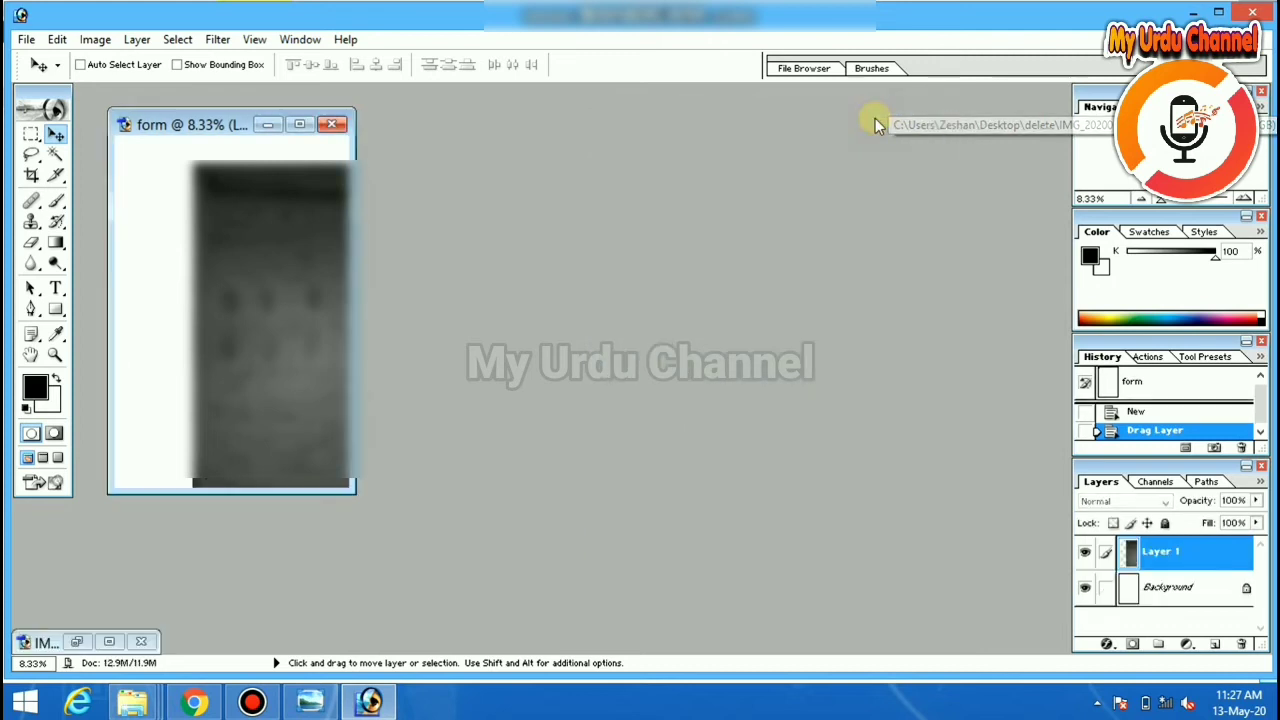
click(300, 126)
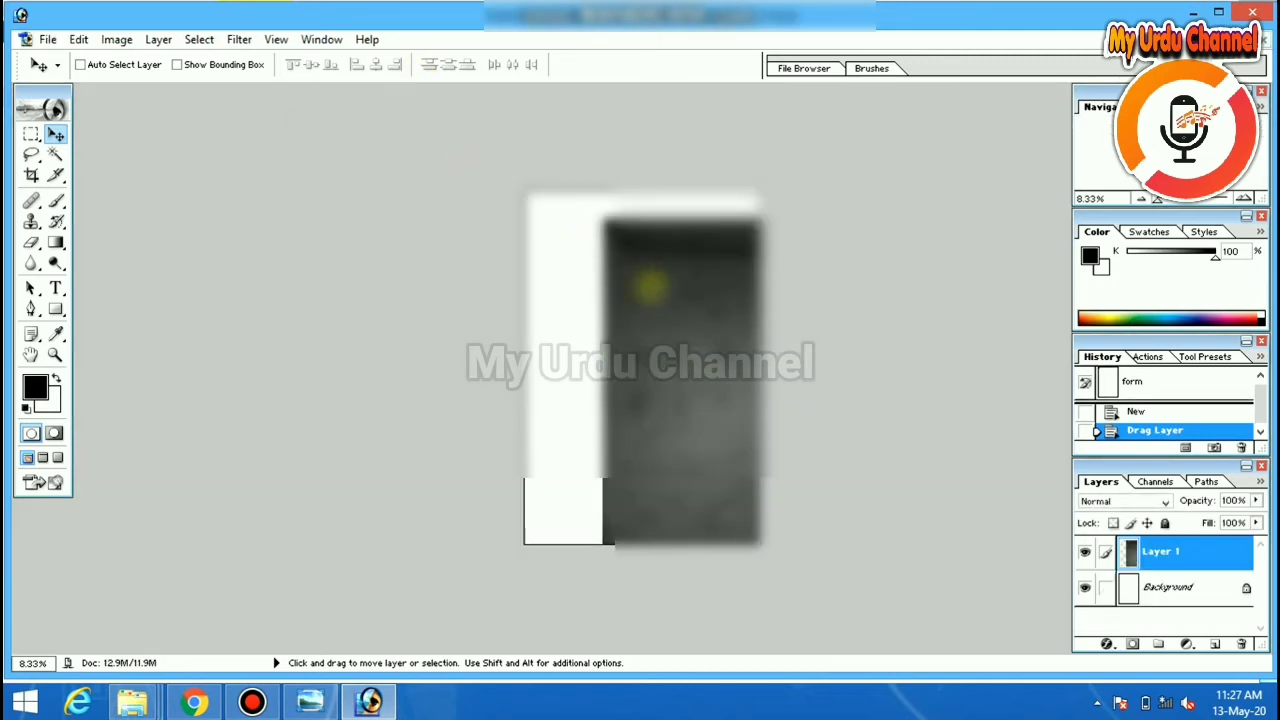
- Align the photo layer with the canvas's top and side edges and stretch its height to 108.2% to fill the canvas
drag(682, 388, 612, 360)
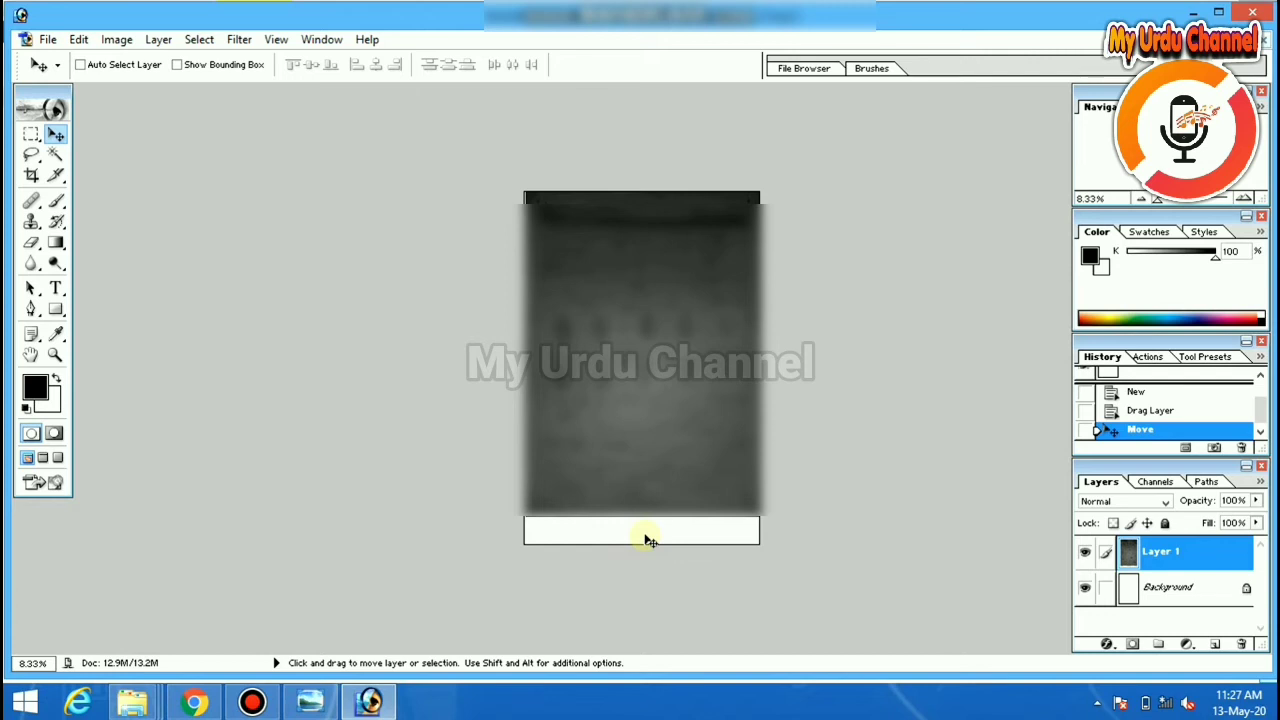
key(ctrl+t)
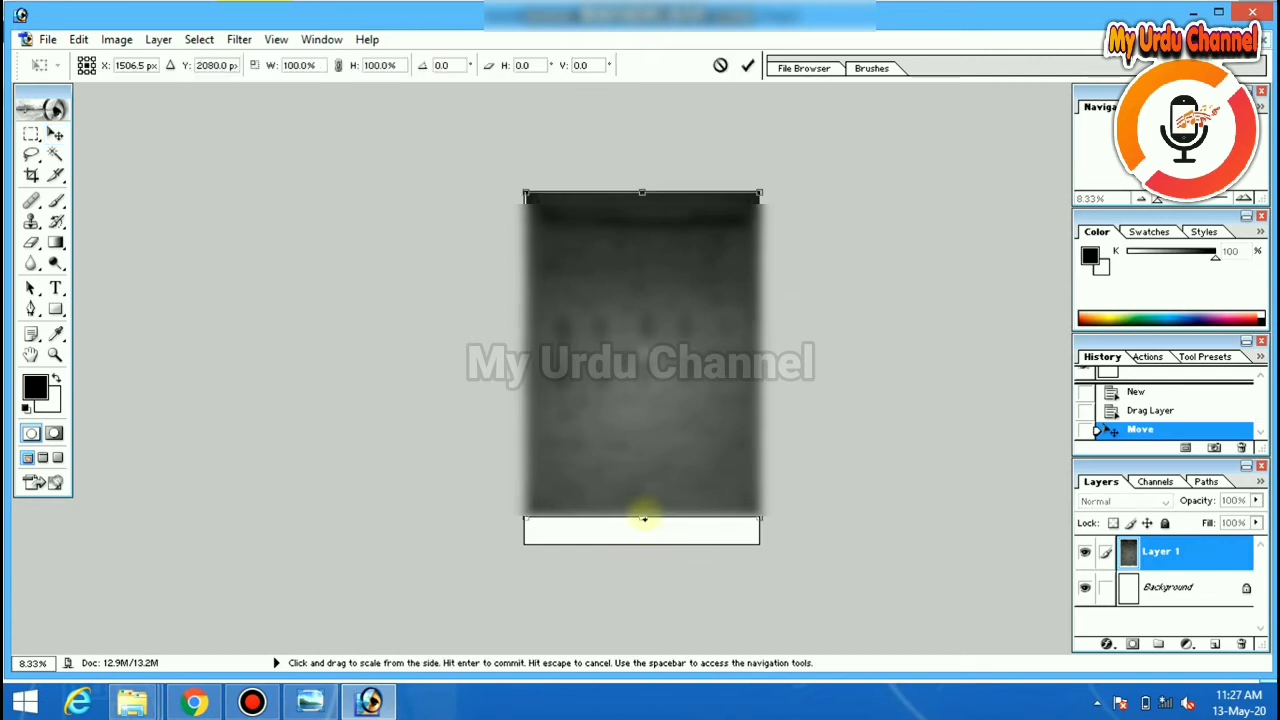
drag(642, 520, 642, 540)
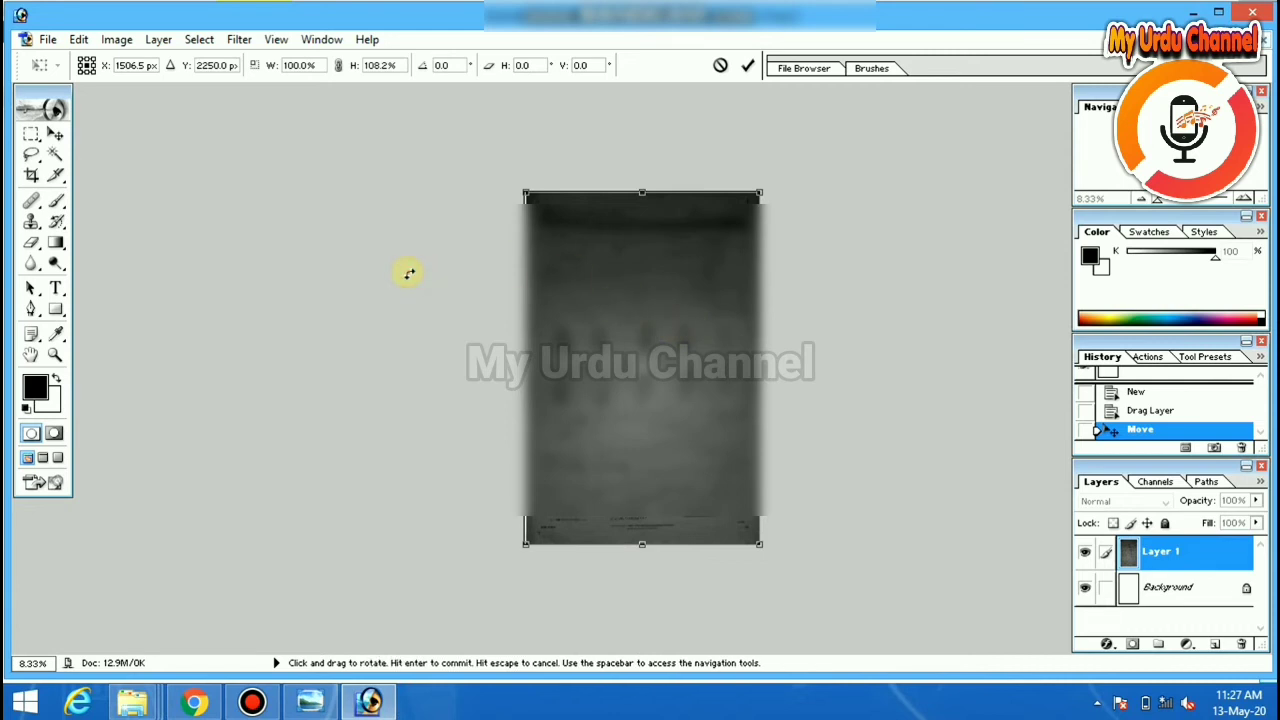
- Apply the transformation and save a JPEG copy of the document in Pictures as "form copy.jpg"
click(50, 39)
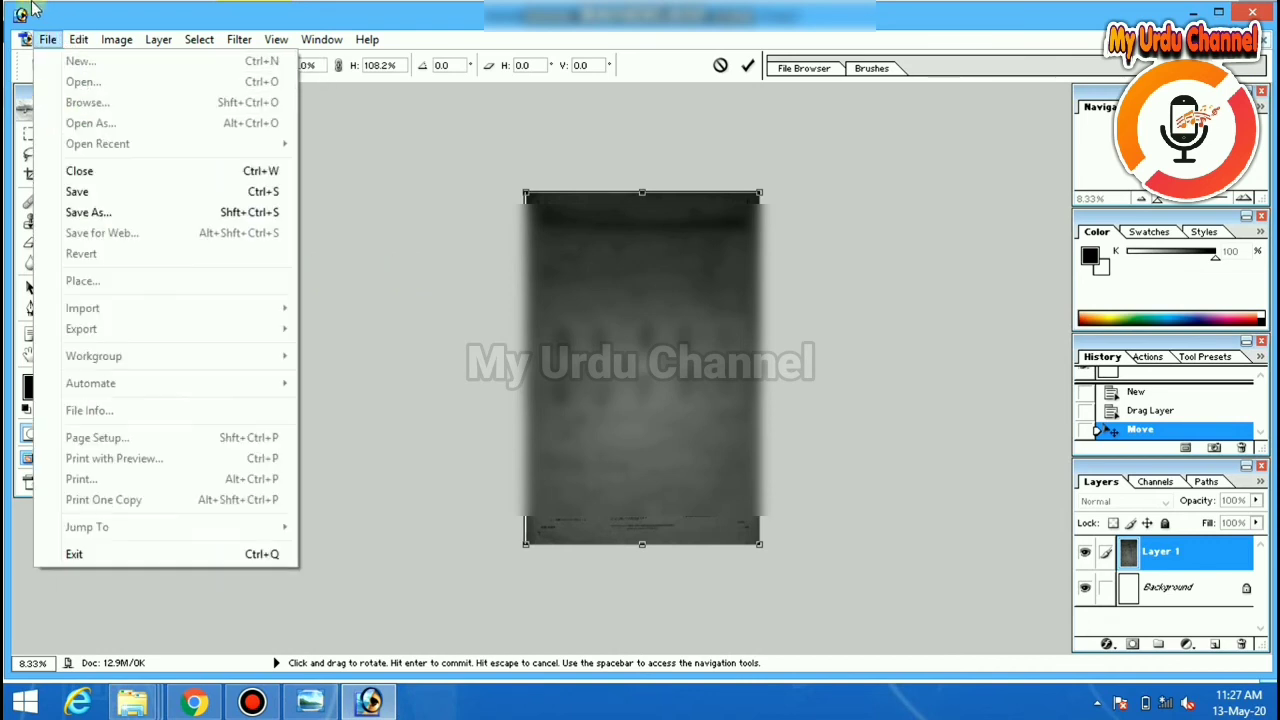
click(80, 212)
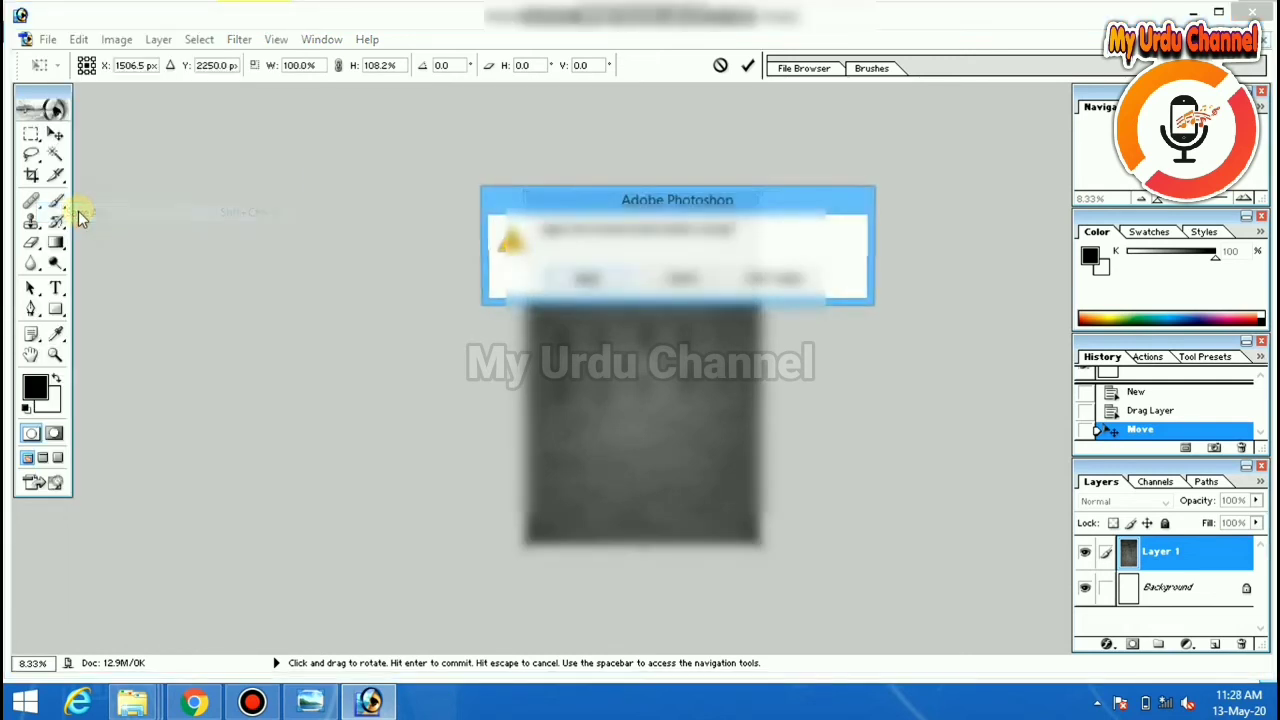
click(585, 279)
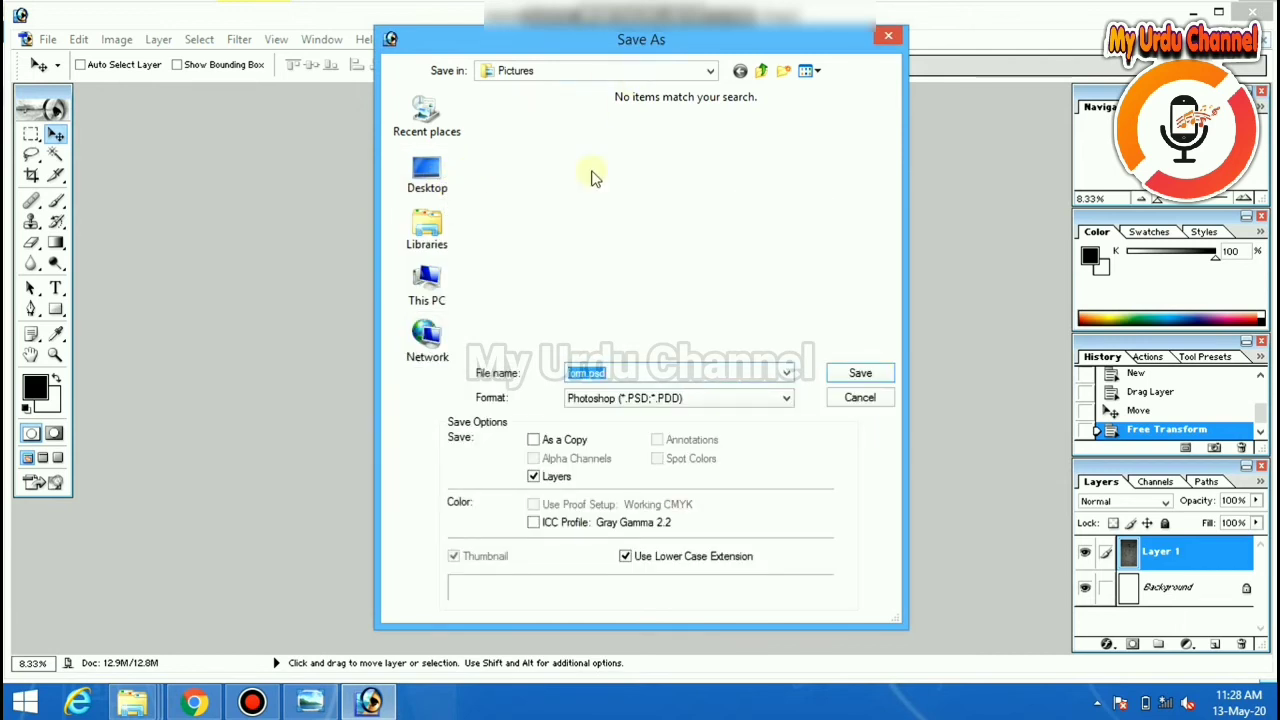
click(734, 397)
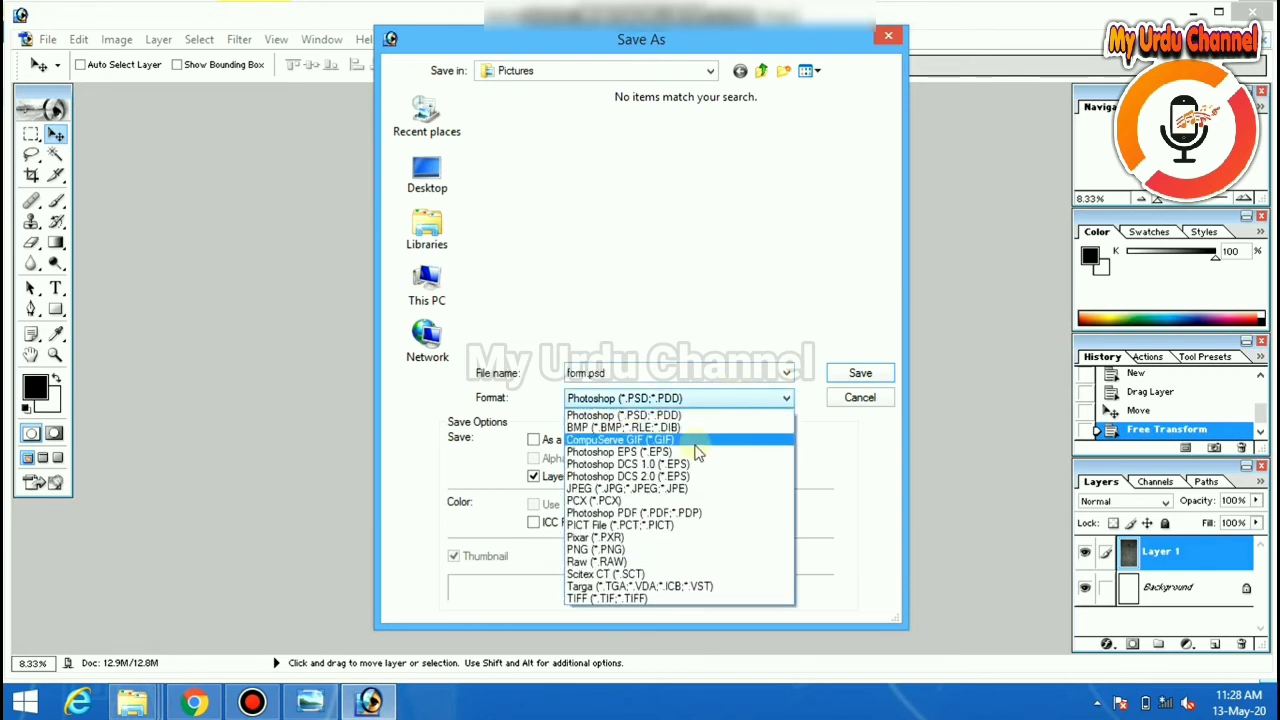
click(676, 489)
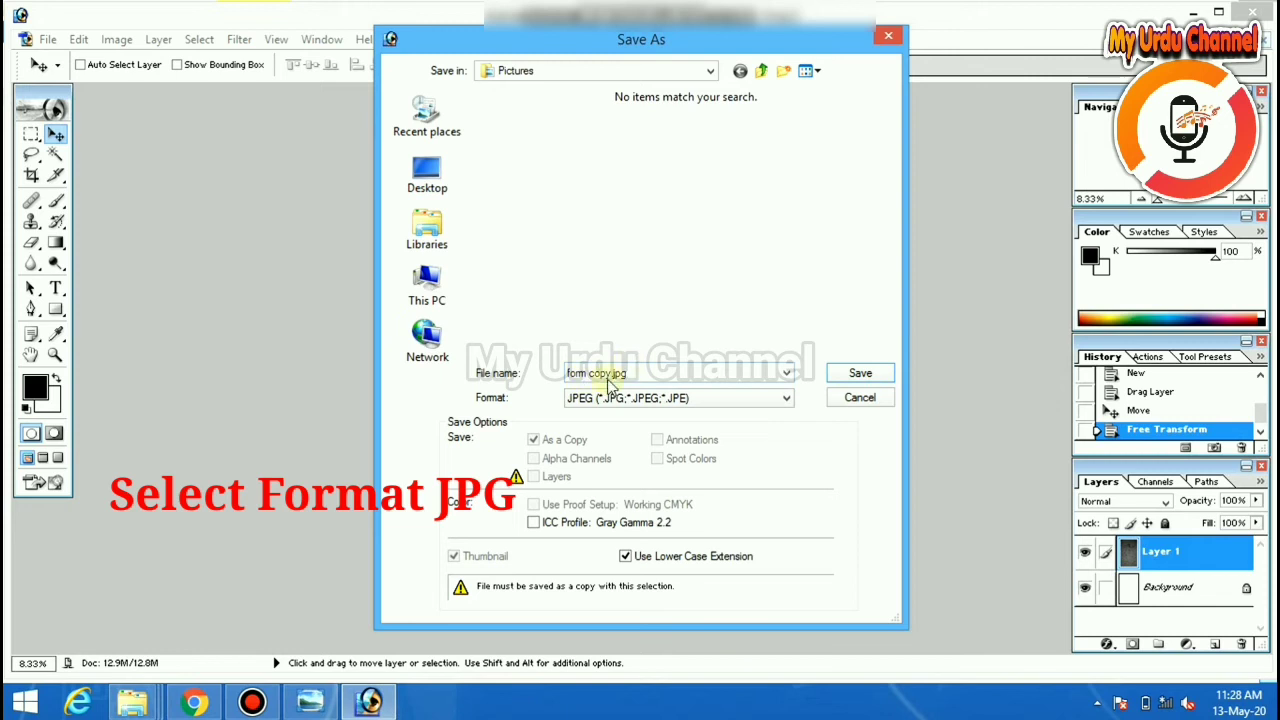
click(857, 373)
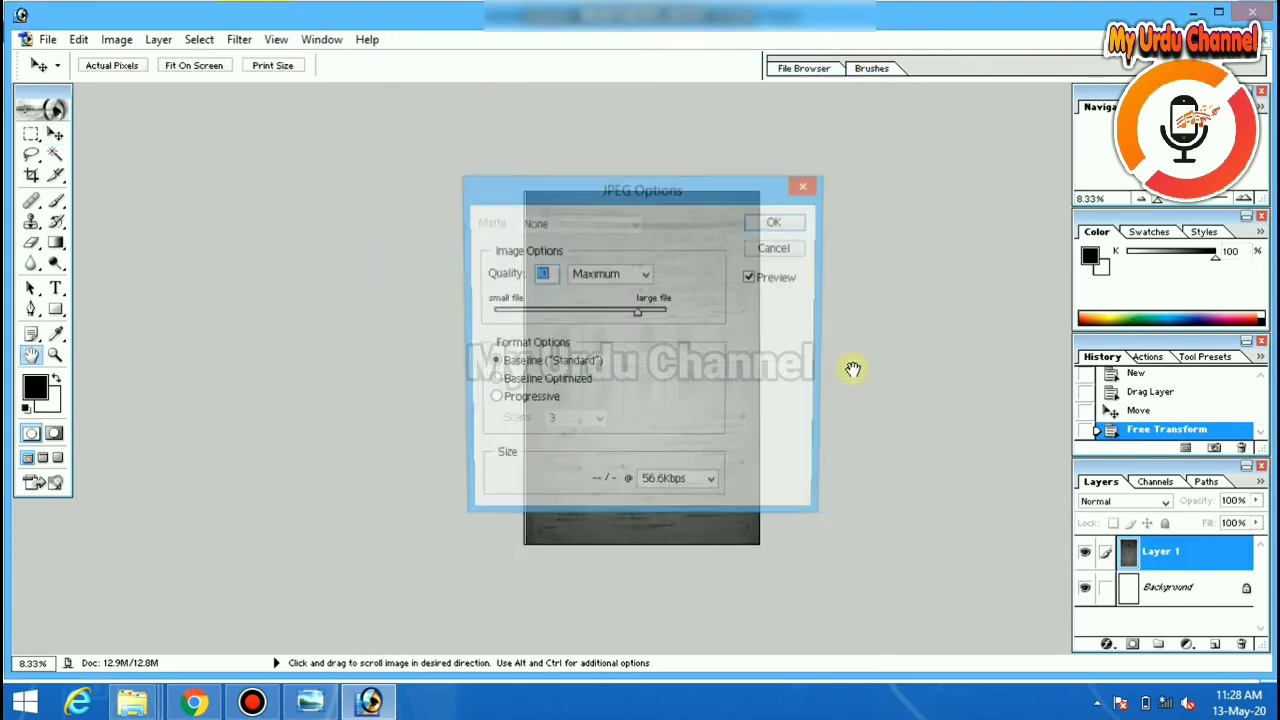
- Set the JPEG quality to 10 (Maximum) and complete the export
click(640, 283)
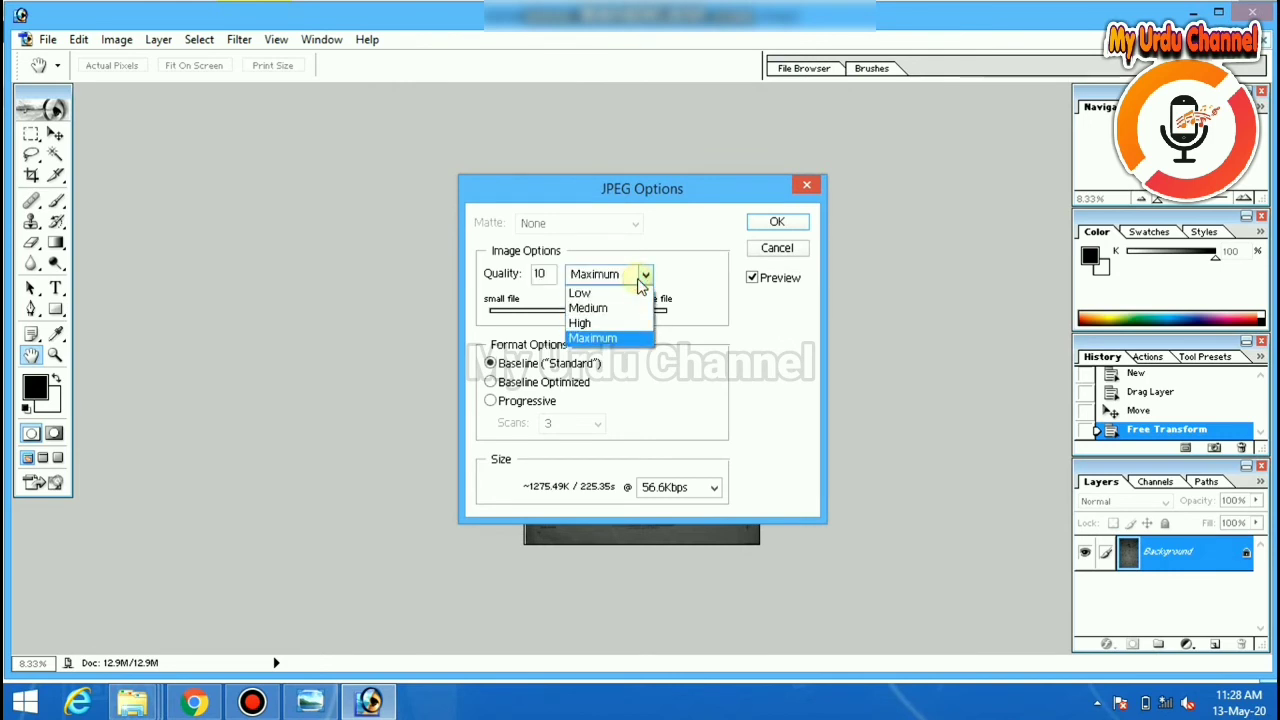
click(601, 345)
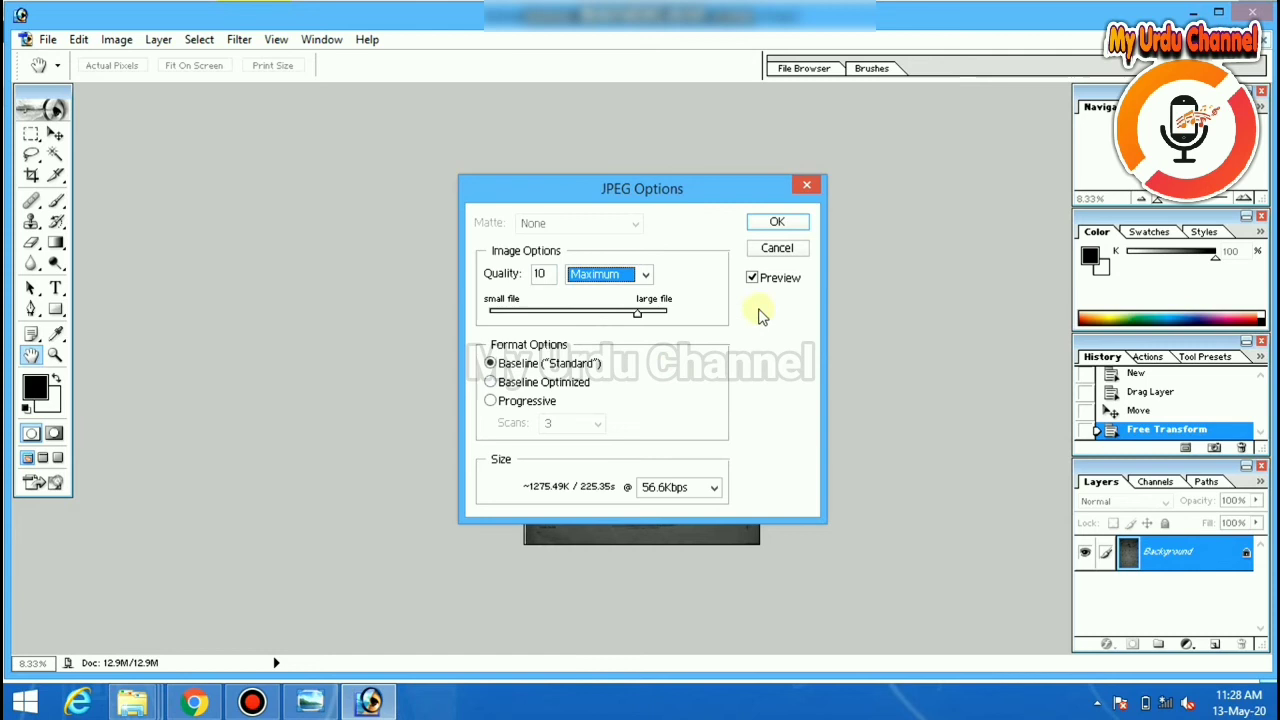
click(781, 224)
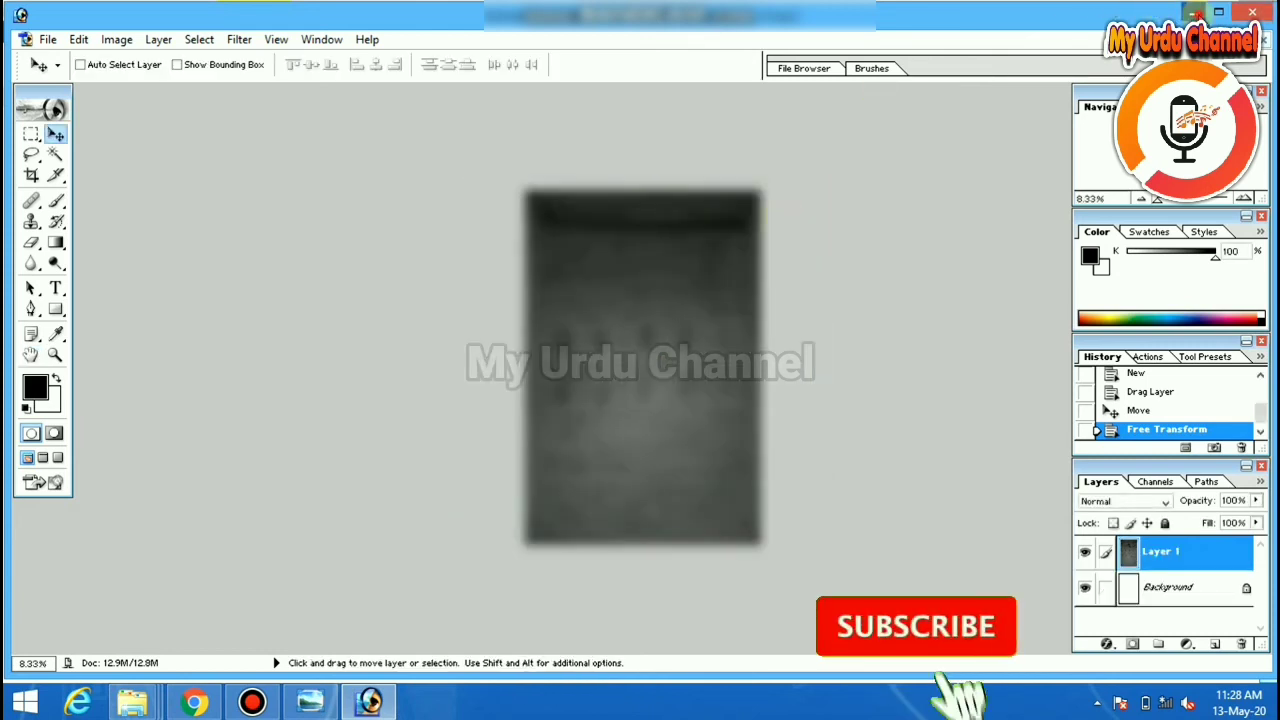
- Minimise Photoshop and the delete folder window to reach the desktop
click(1195, 14)
click(1200, 9)
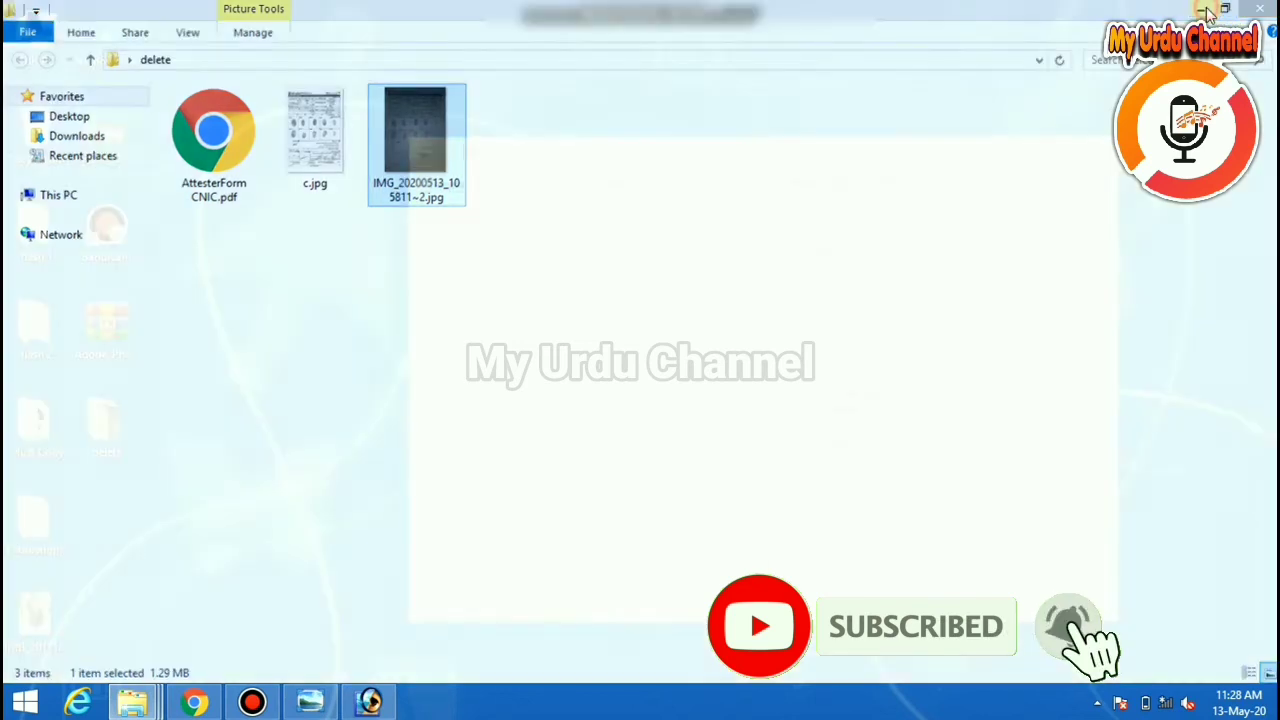
- Close both image Properties windows and open the Pictures folder from This PC in a maximised window
click(1096, 148)
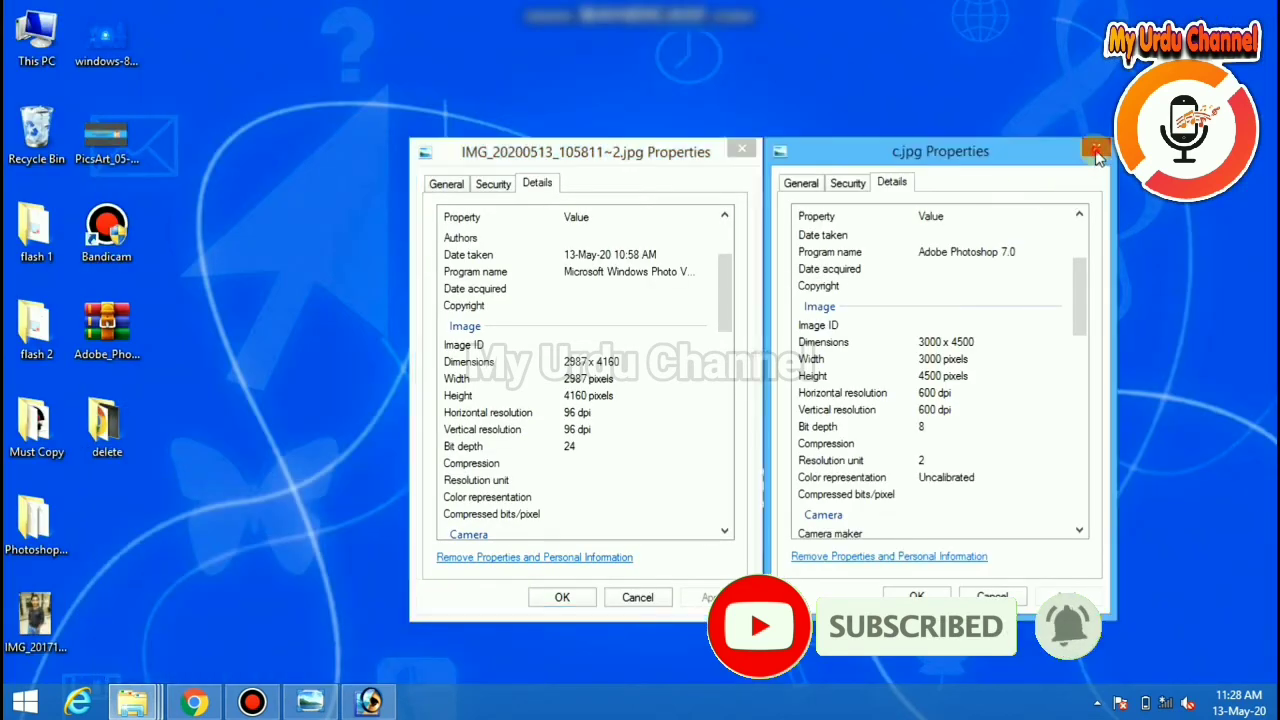
click(743, 150)
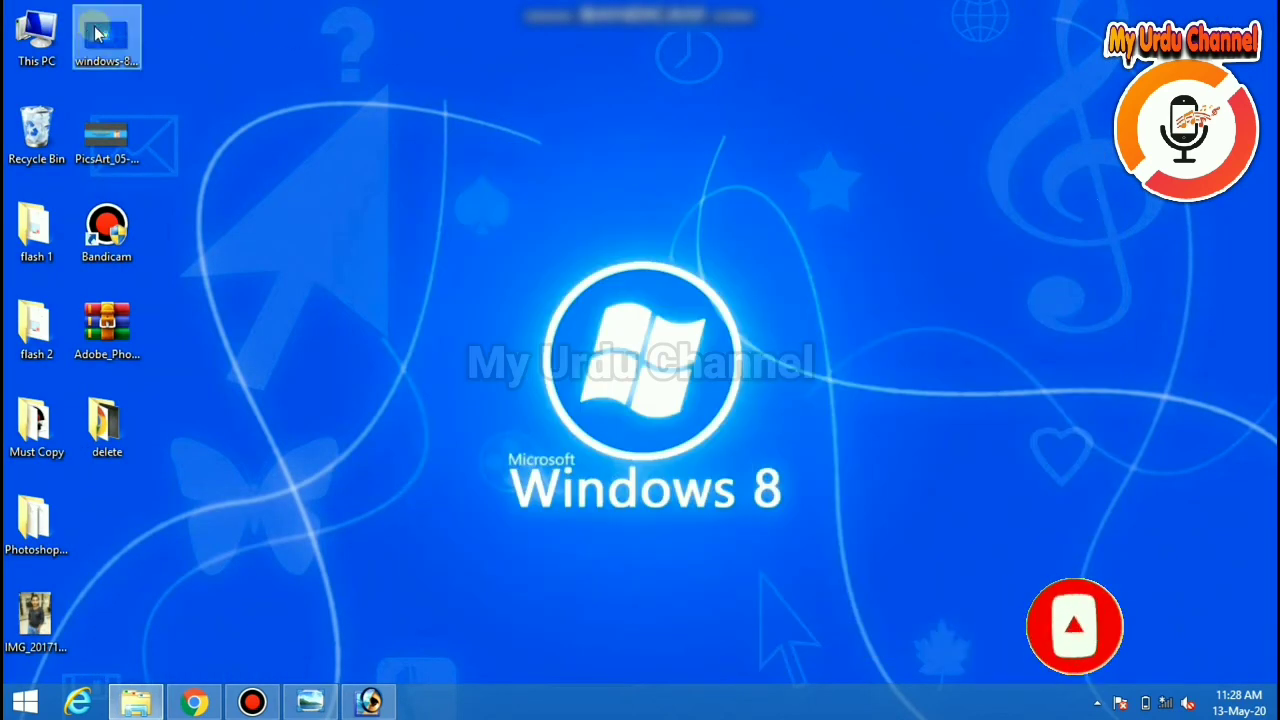
double_click(38, 36)
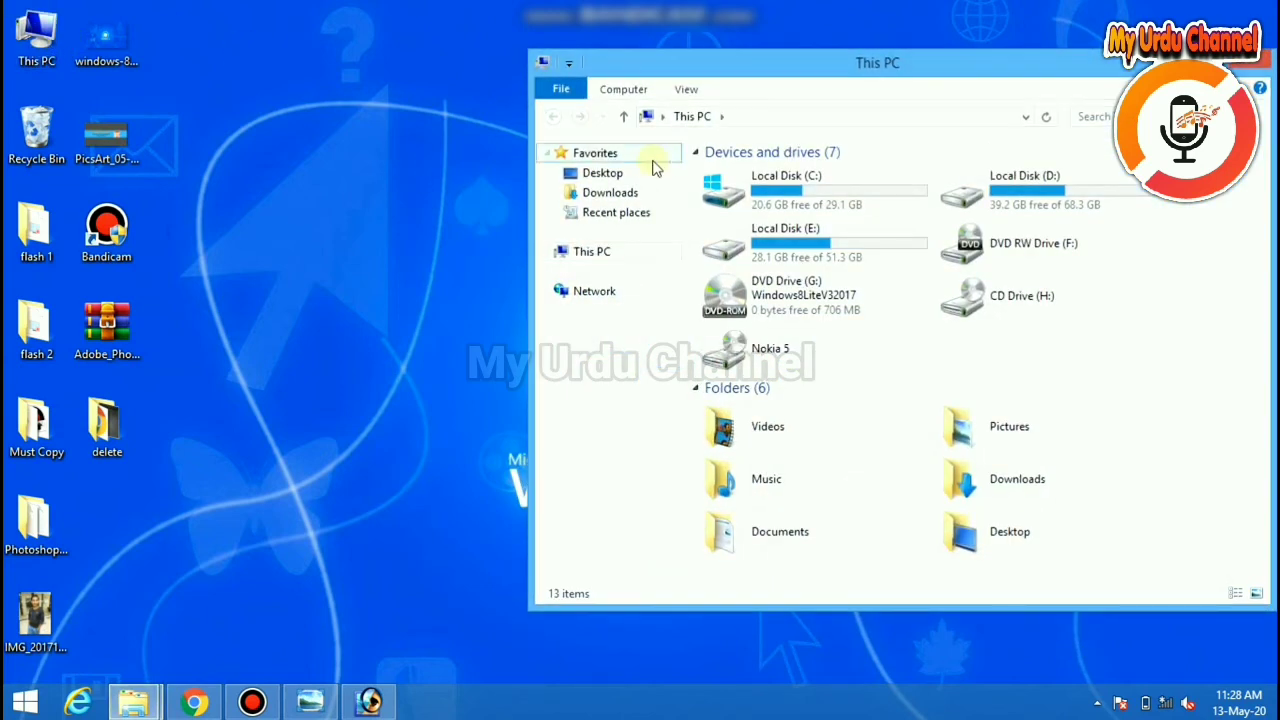
double_click(922, 63)
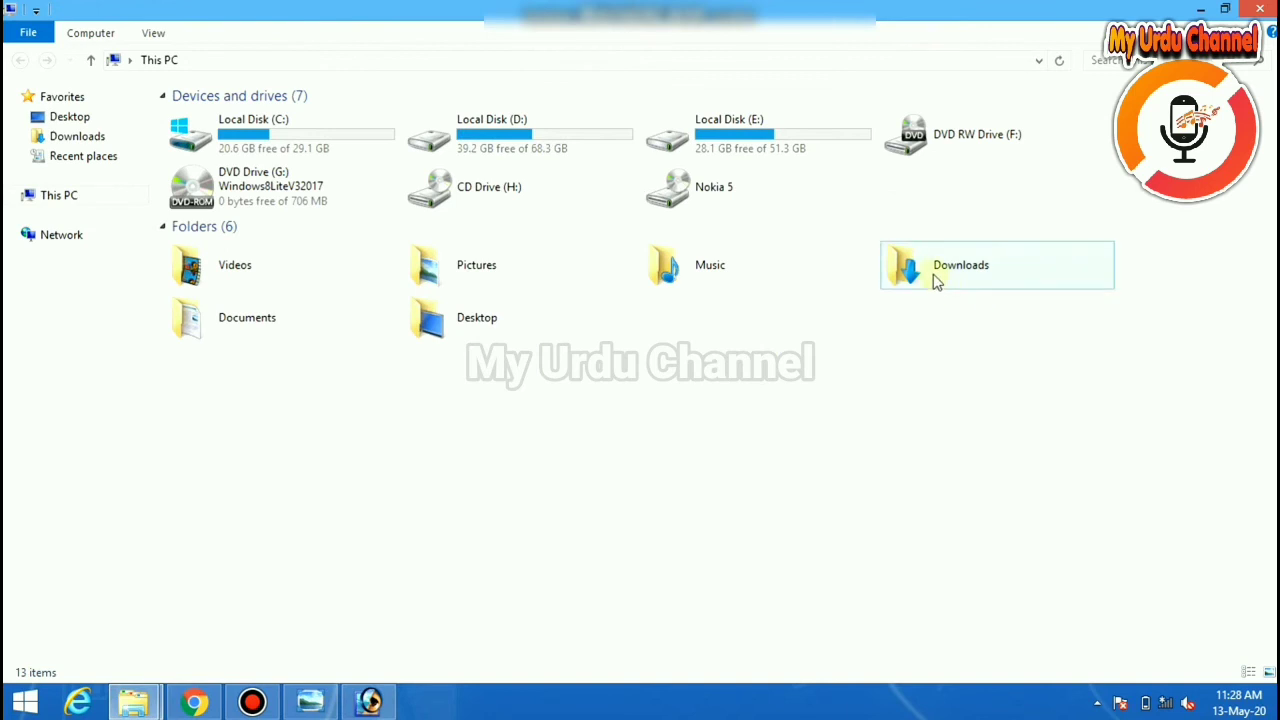
double_click(480, 268)
- Preview the exported form copy.jpg in Windows Photo Viewer and close the preview
click(412, 151)
double_click(412, 151)
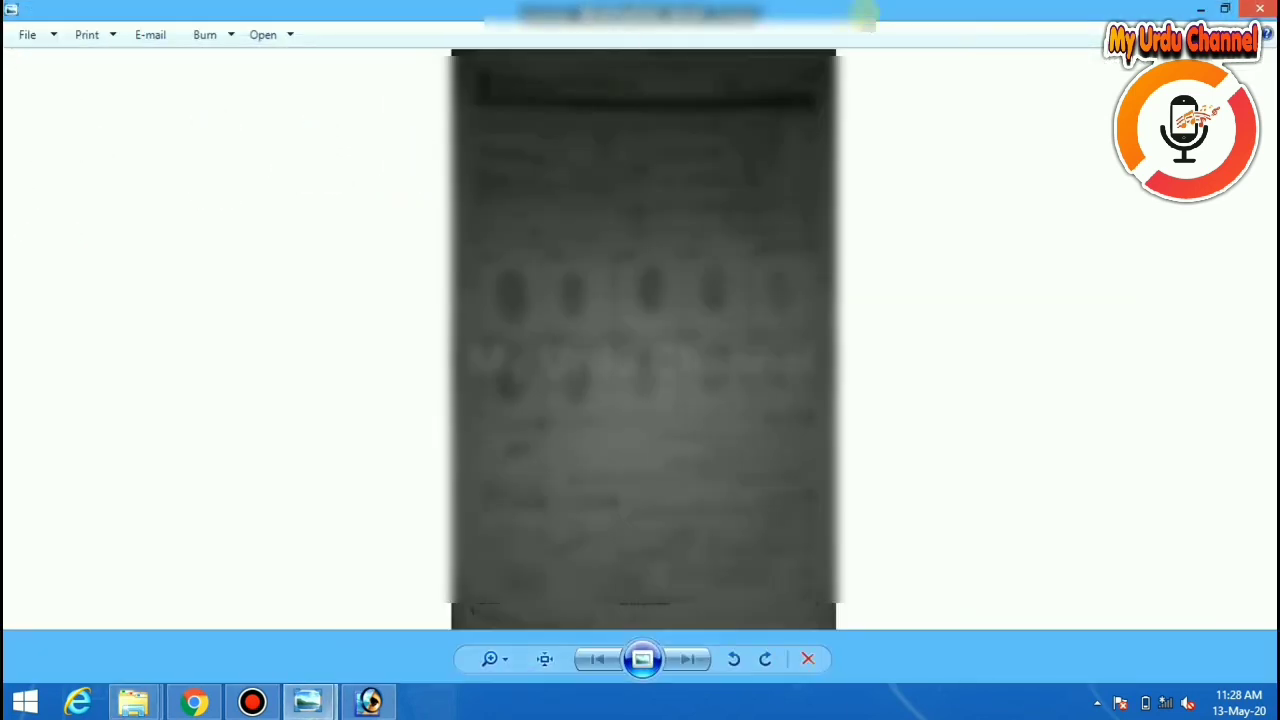
click(1262, 9)
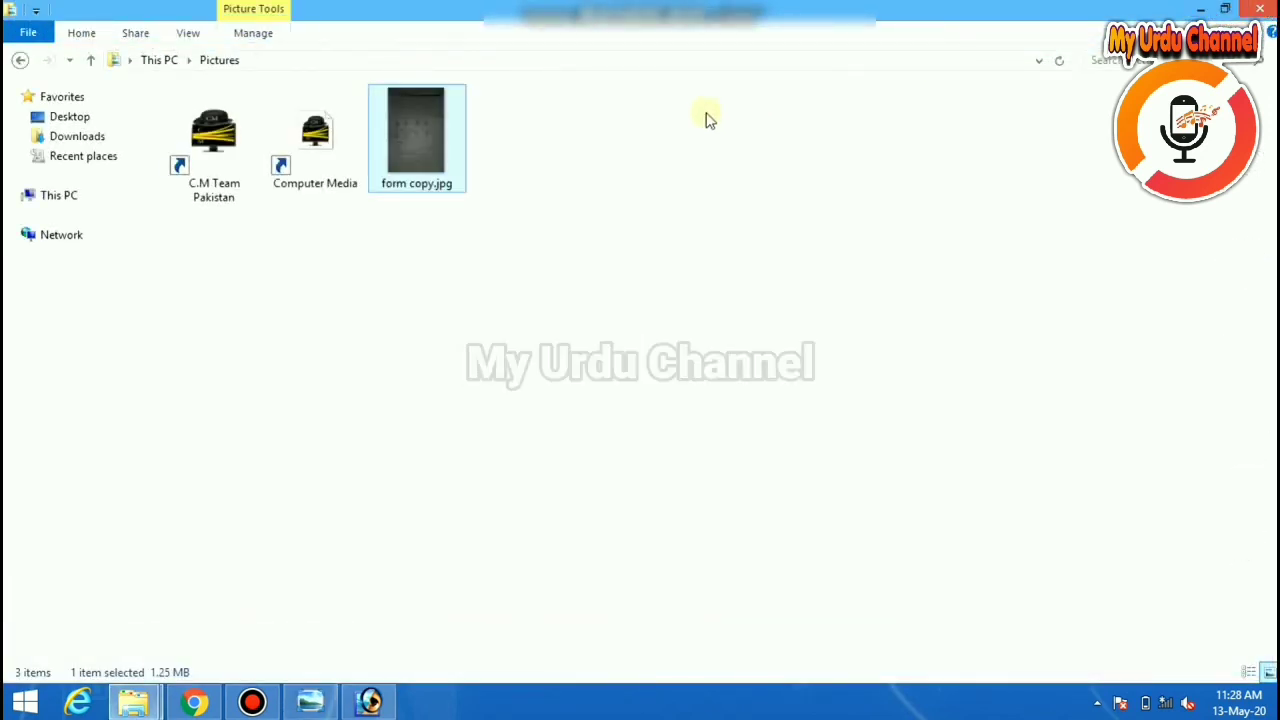
- Check the file size, pixel dimensions, resolution and bit depth of form copy.jpg in its properties, closing them when done
right_click(430, 174)
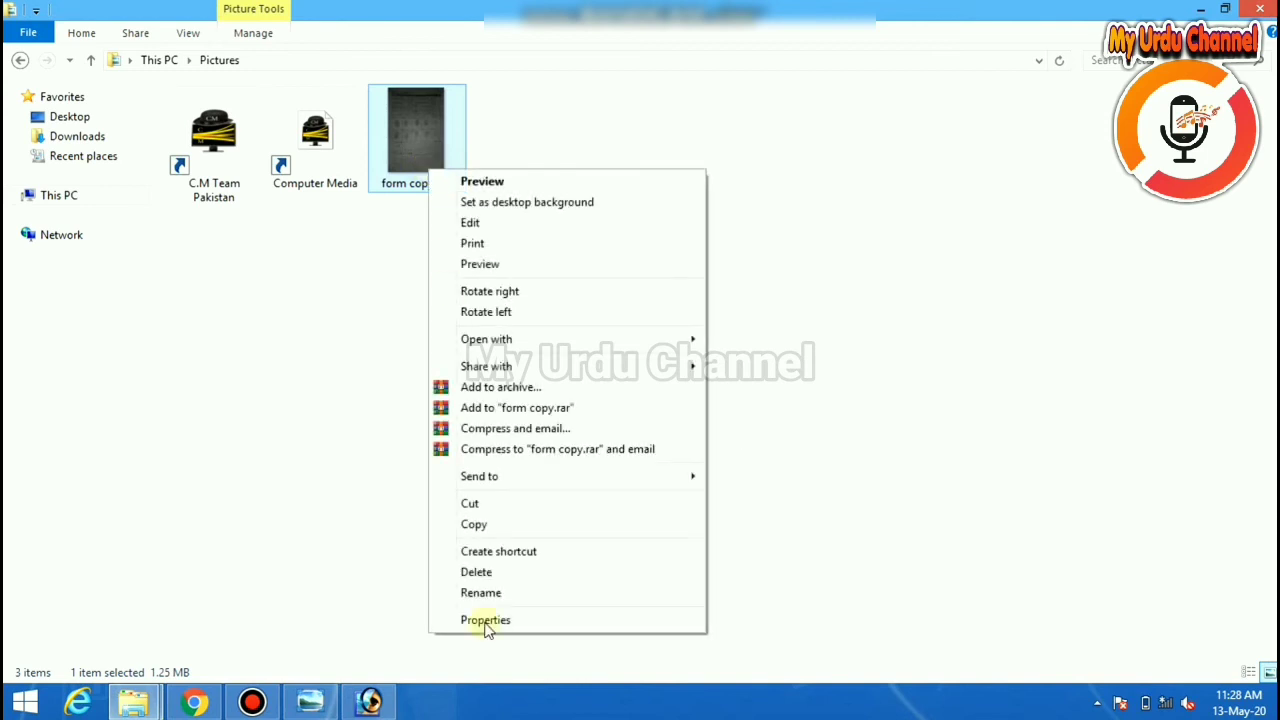
click(499, 622)
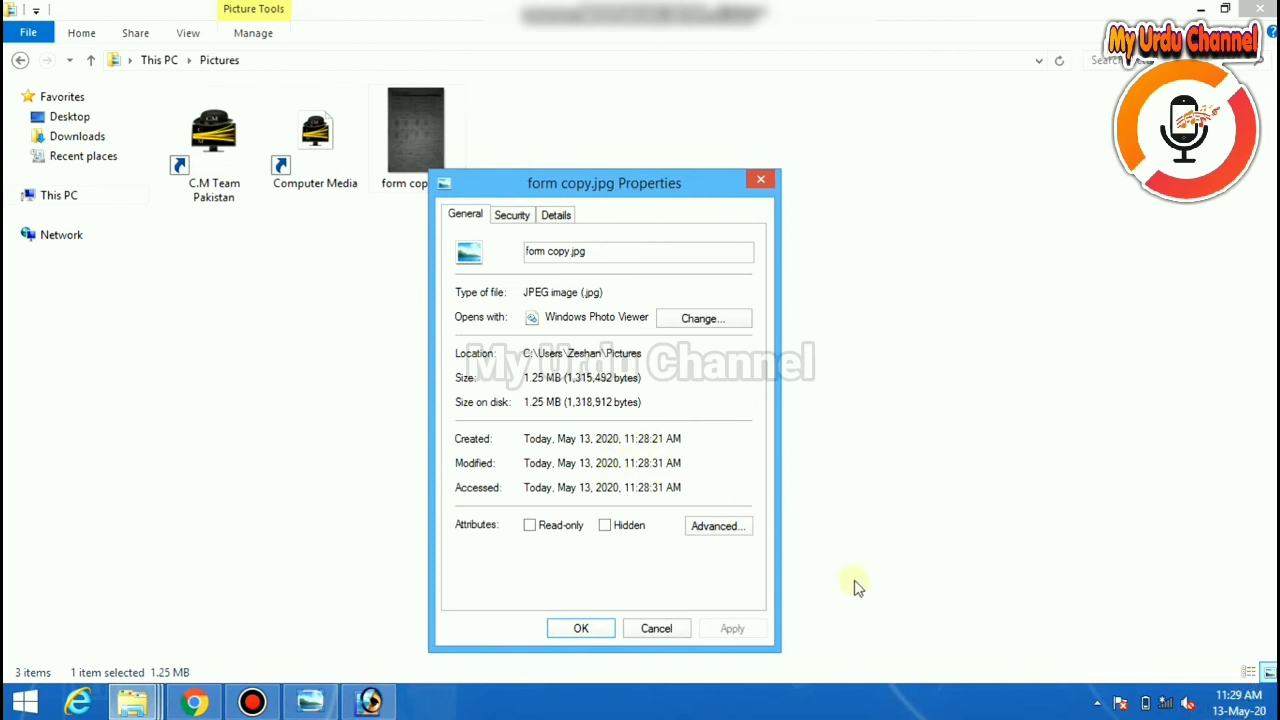
click(558, 218)
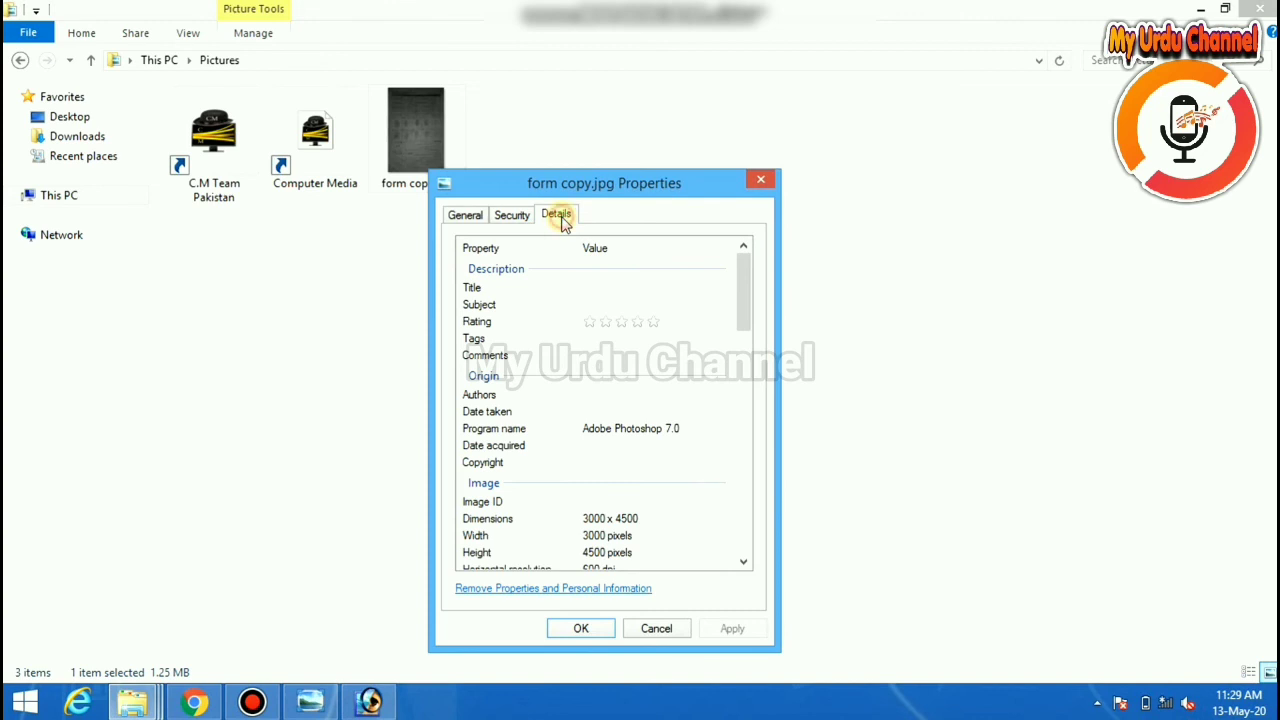
drag(743, 313, 743, 368)
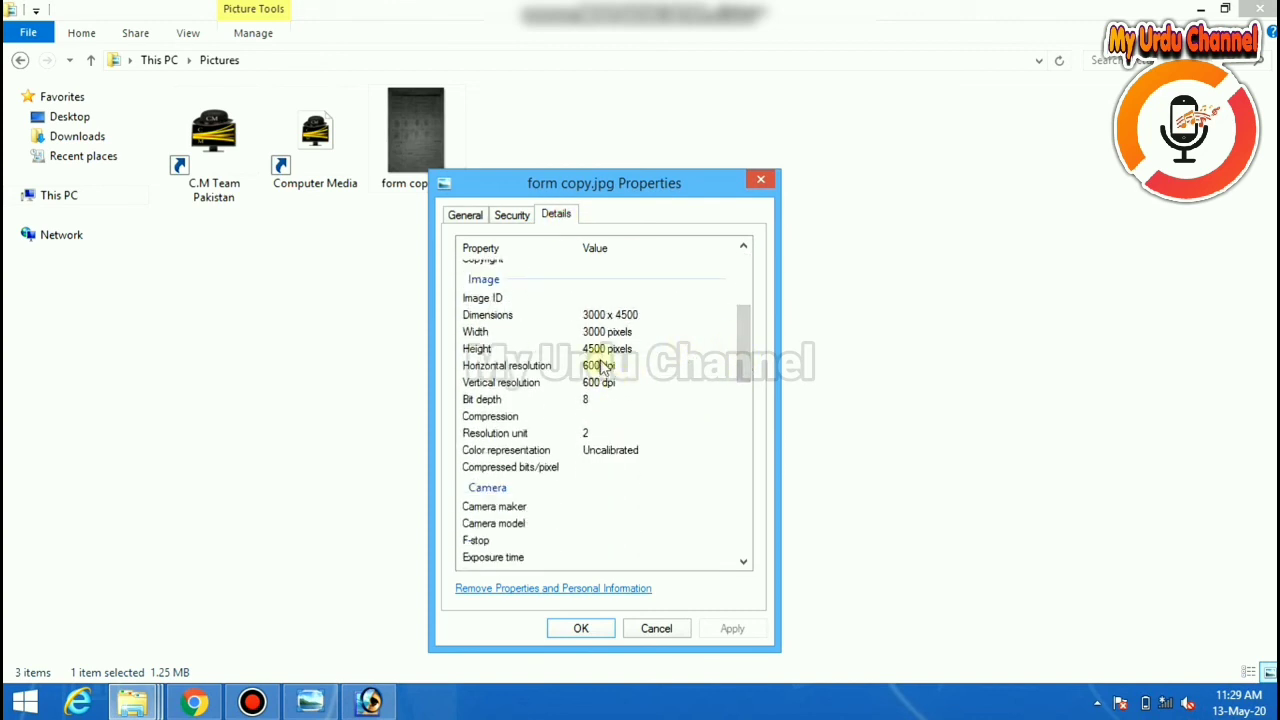
click(762, 183)
- Reopen form copy.jpg and examine the legibility of the fingerprints and declaration text at high magnification
click(427, 133)
double_click(425, 133)
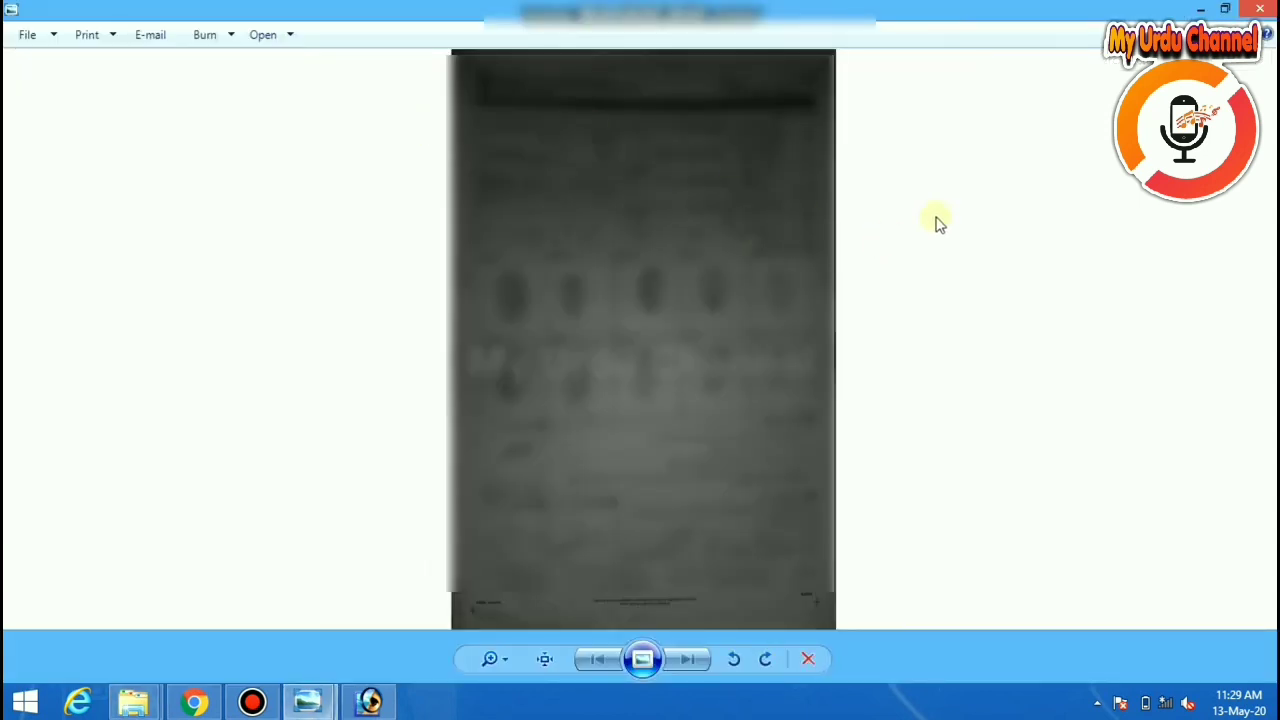
click(495, 660)
mouse_move(500, 665)
mouse_down()
mouse_move(491, 629)
mouse_move(497, 640)
mouse_up()
drag(916, 328, 863, 12)
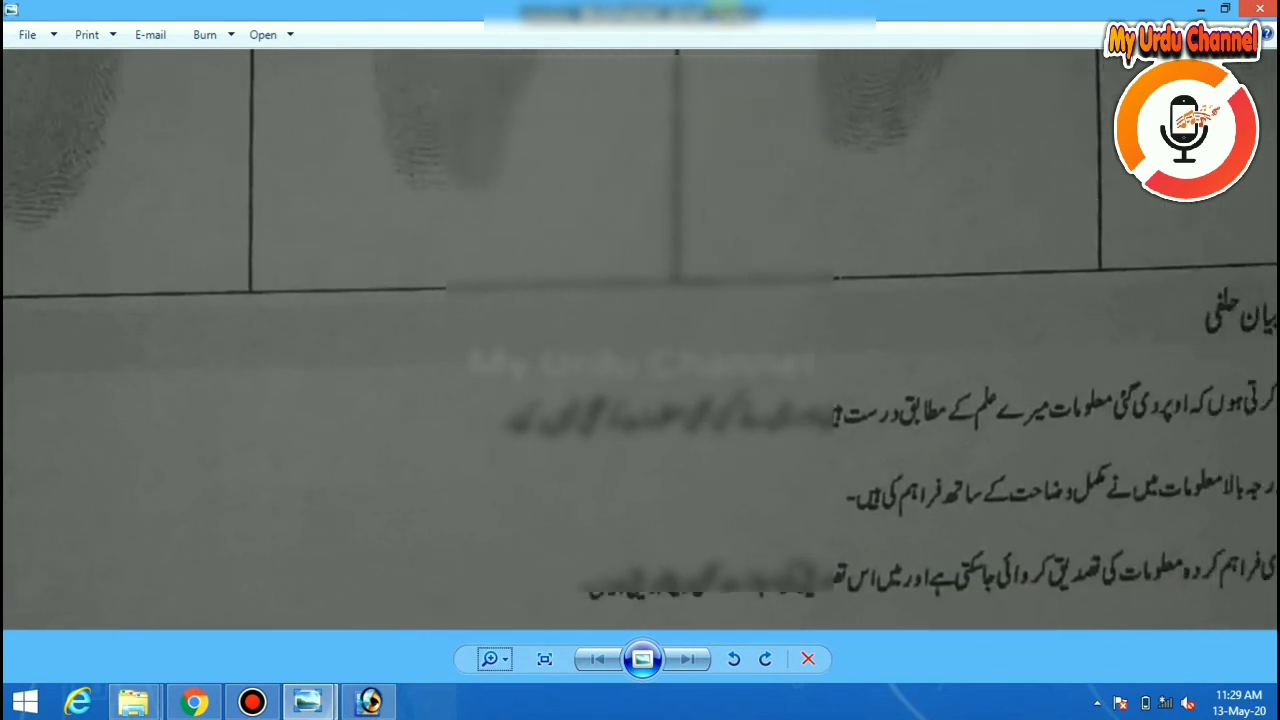
drag(720, 80, 435, 8)
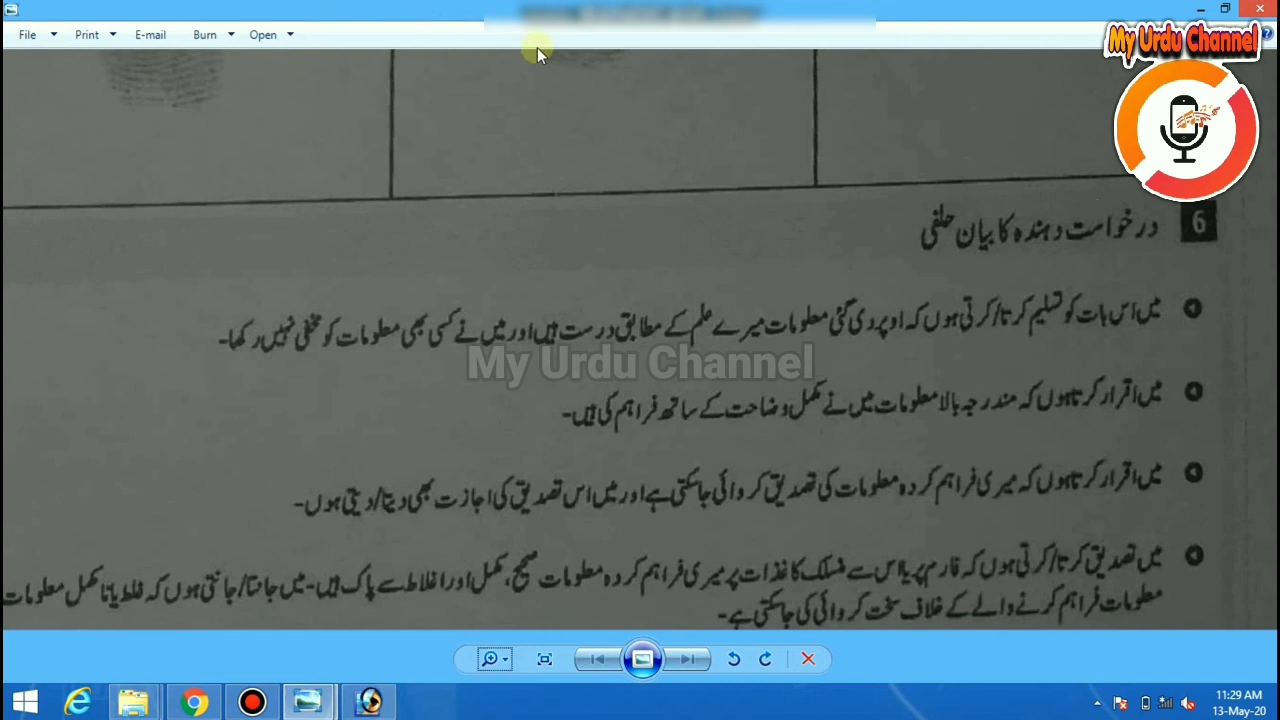